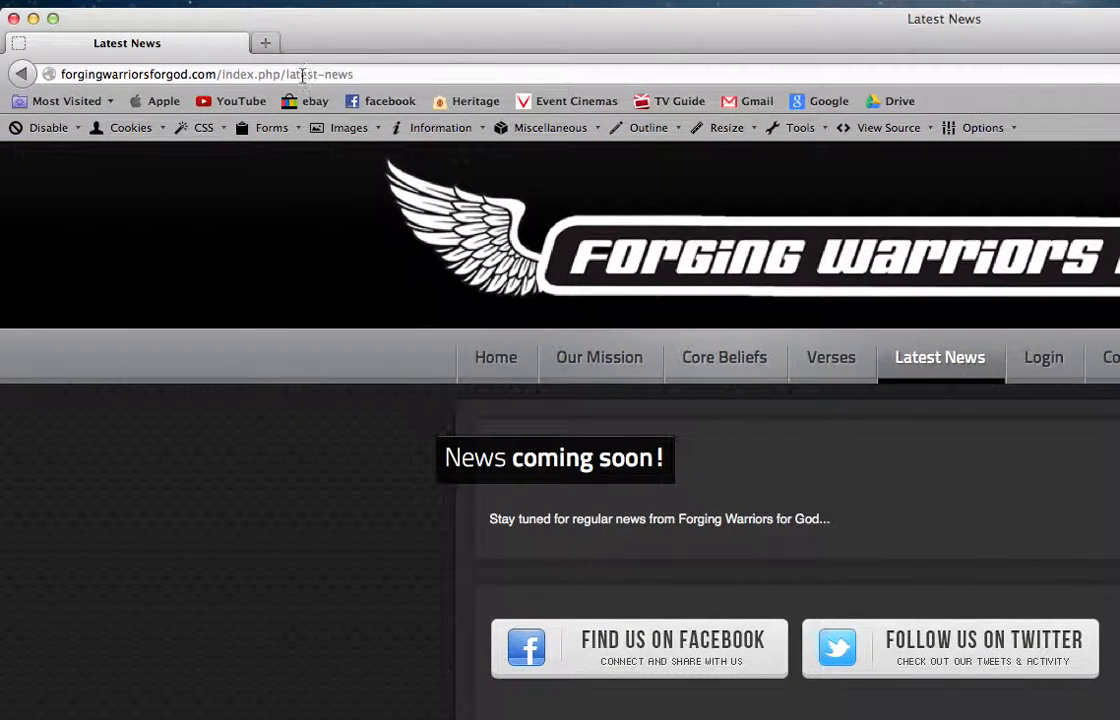
Go to forgingwarriorsforgod.com/administrator and log in to the Joomla administration with the prefilled credentials
click(246, 75)
click(216, 75)
drag(219, 75, 440, 83)
key(BackSpace)
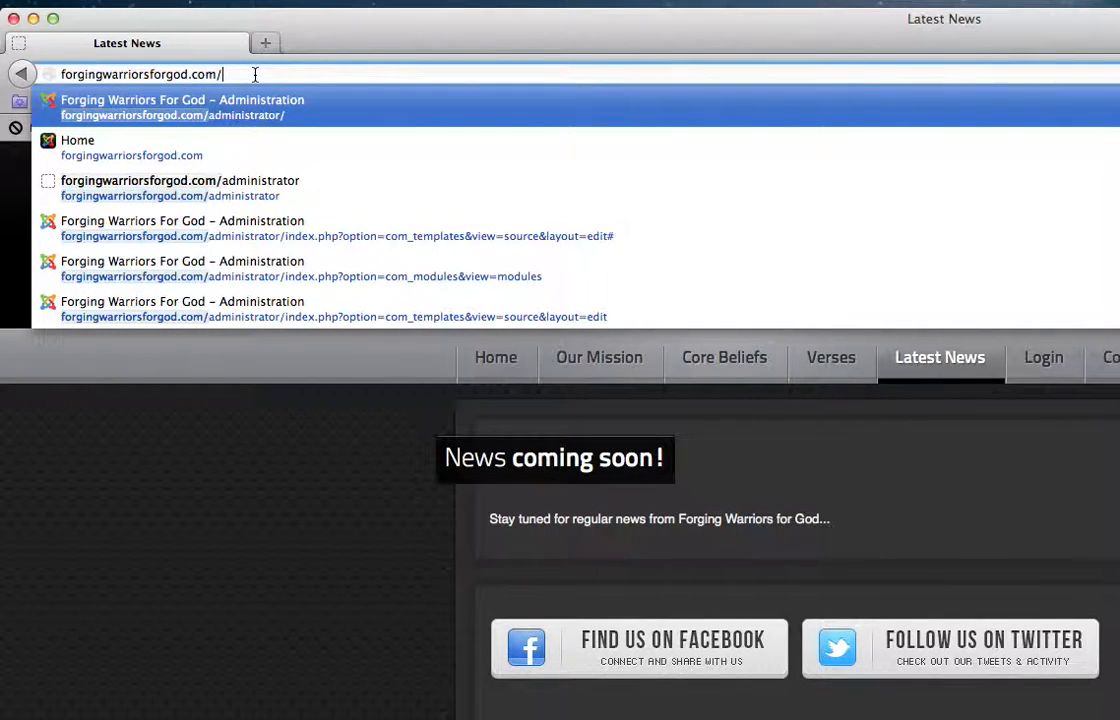
text(administrator/)
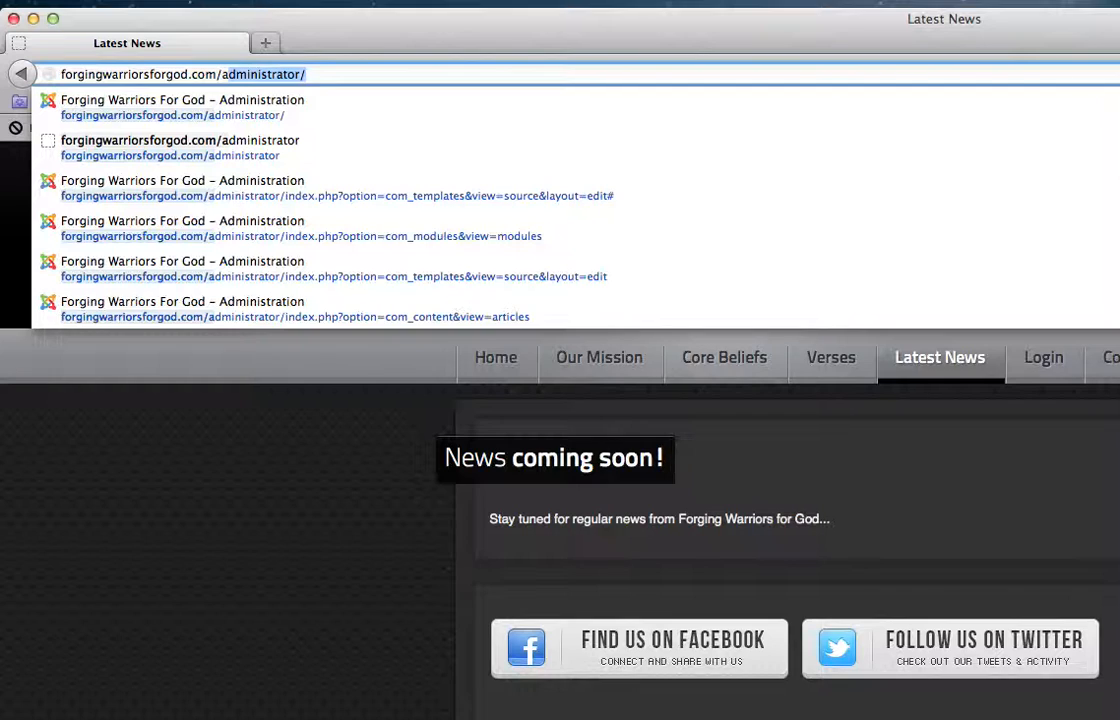
click(327, 78)
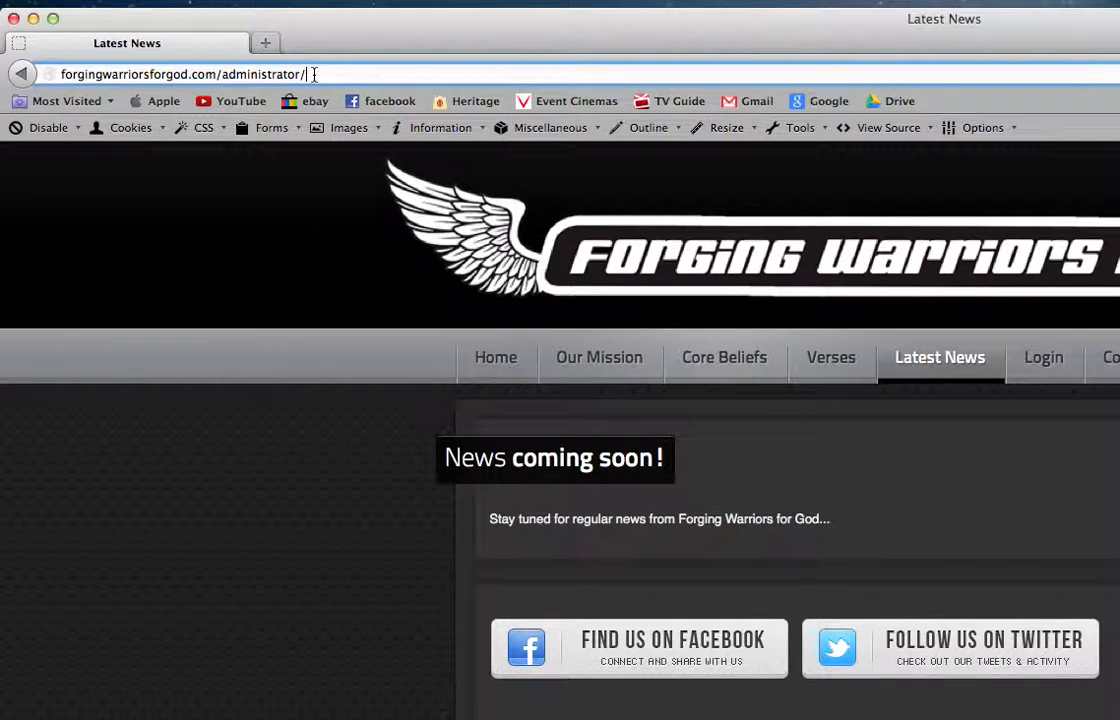
key(BackSpace)
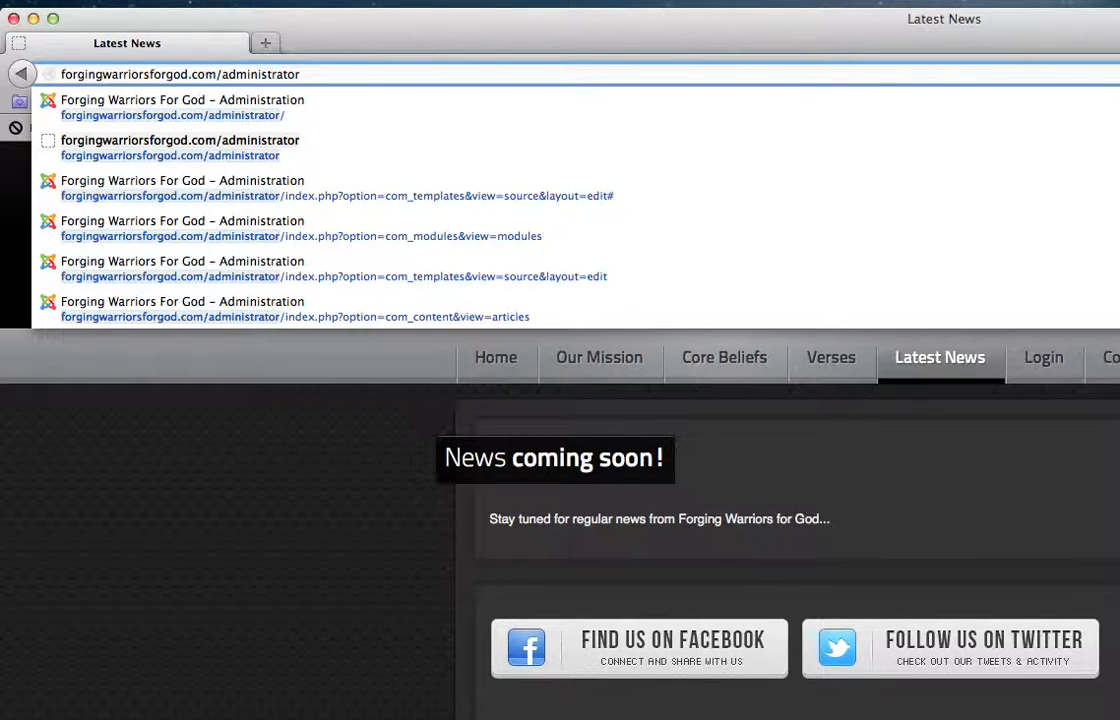
key(Return)
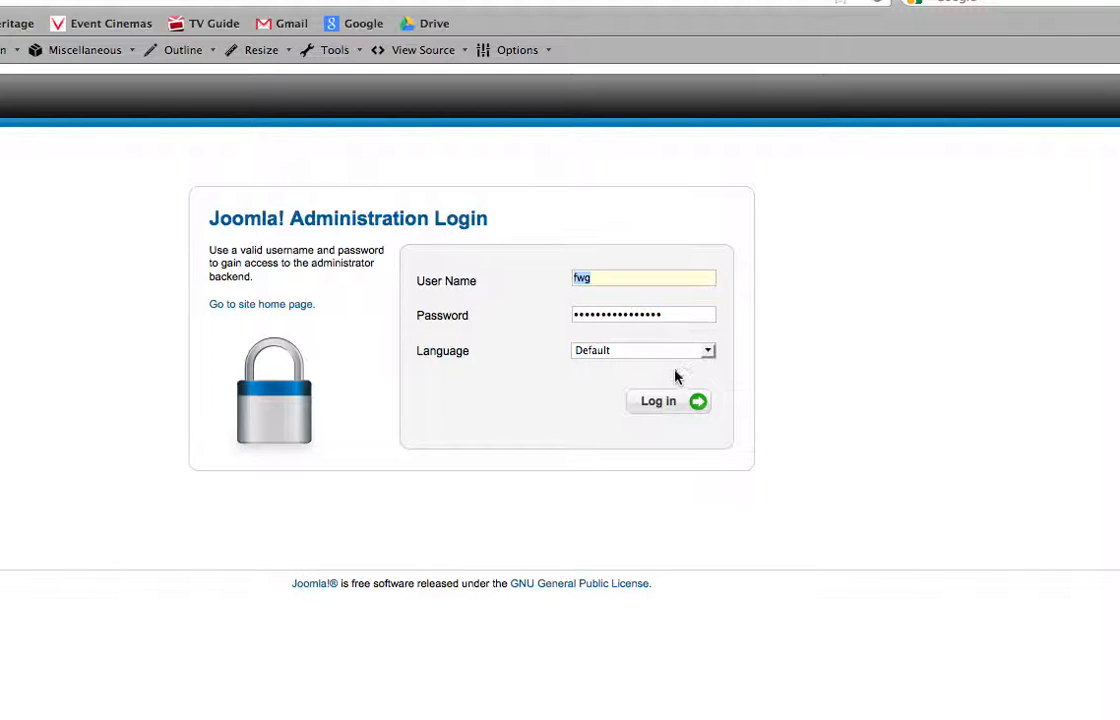
click(661, 405)
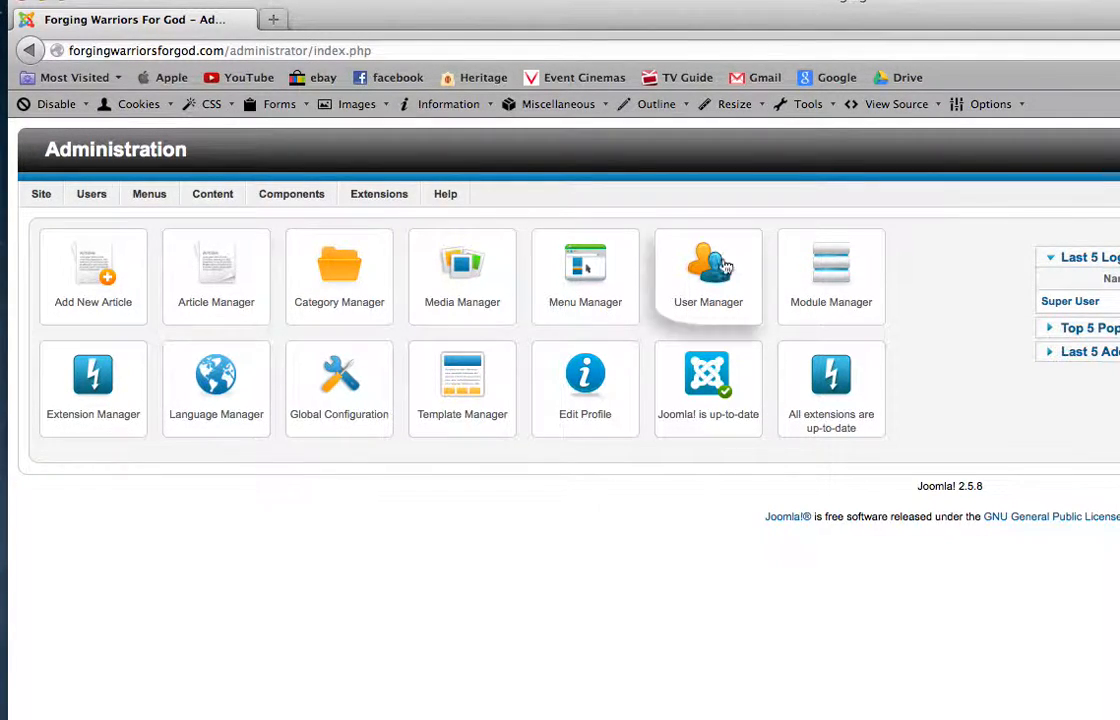
Start a new article titled "New Article" and assign it to the articles category
click(108, 288)
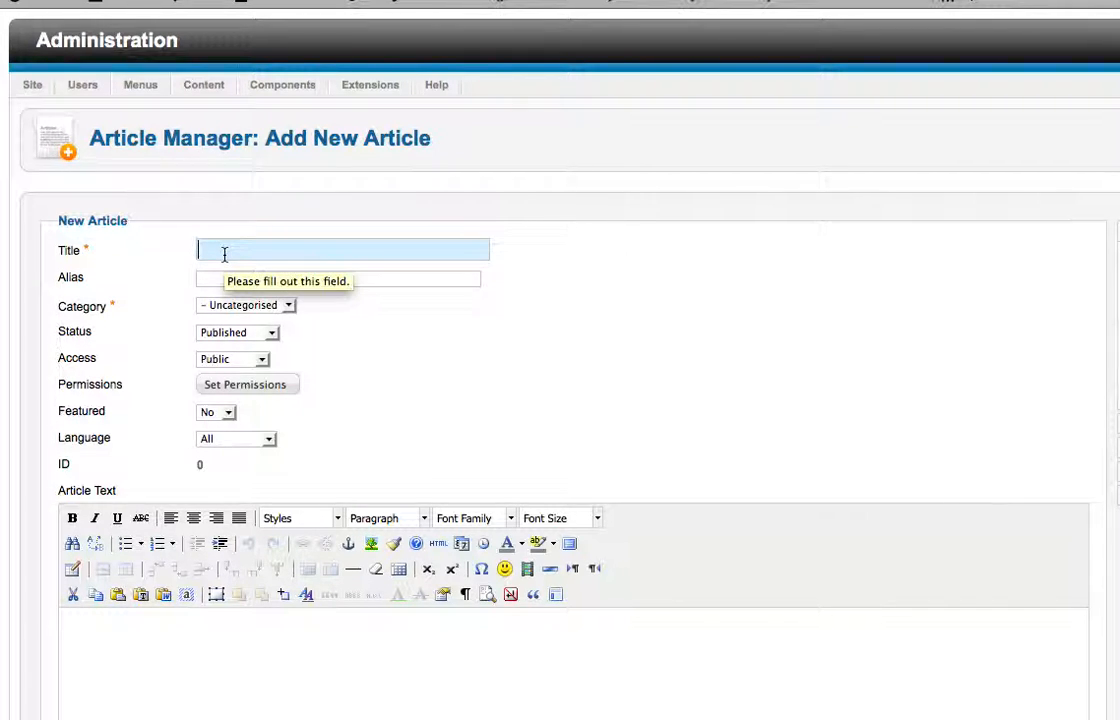
text(New)
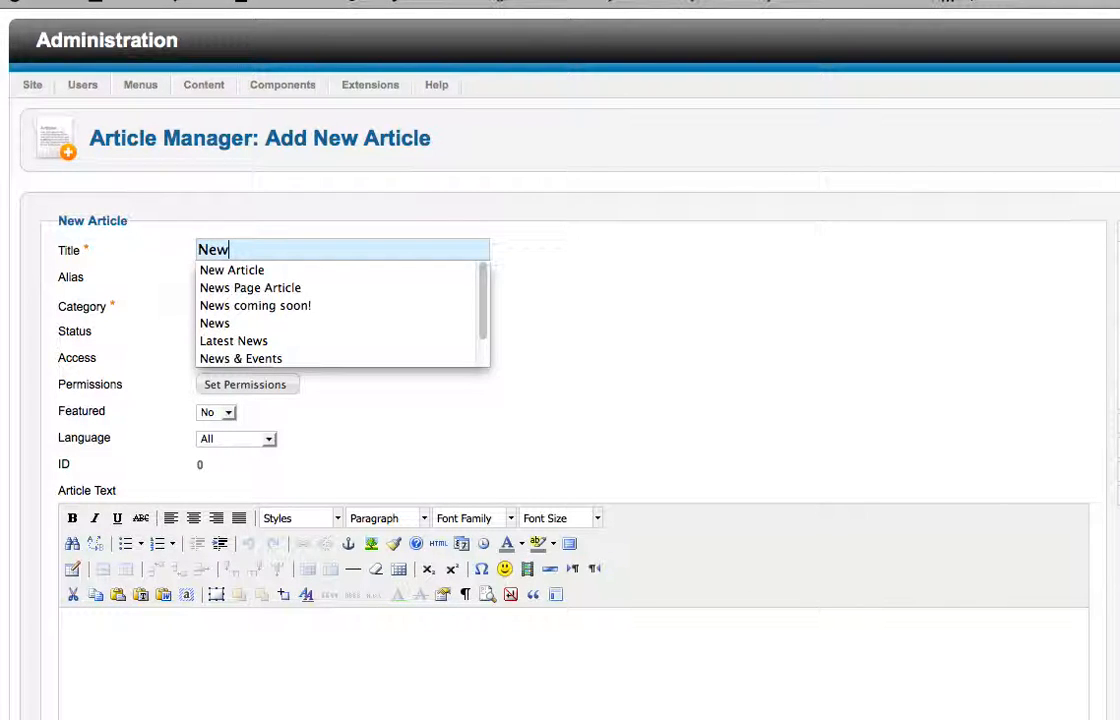
key(Down)
key(Return)
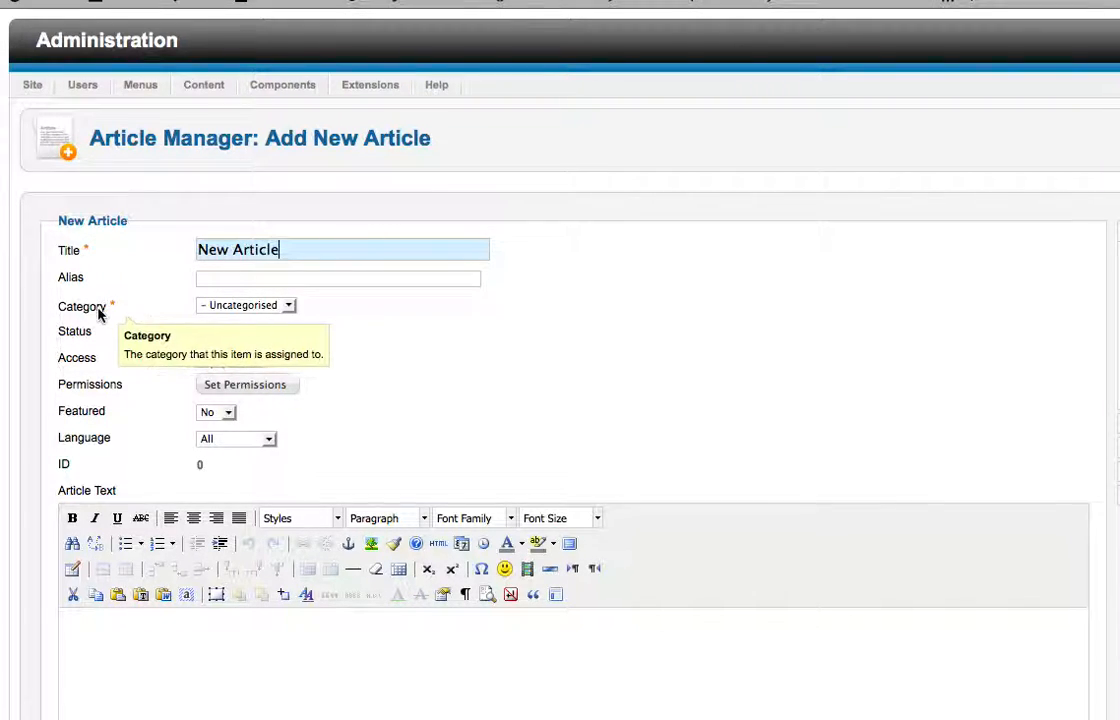
click(289, 307)
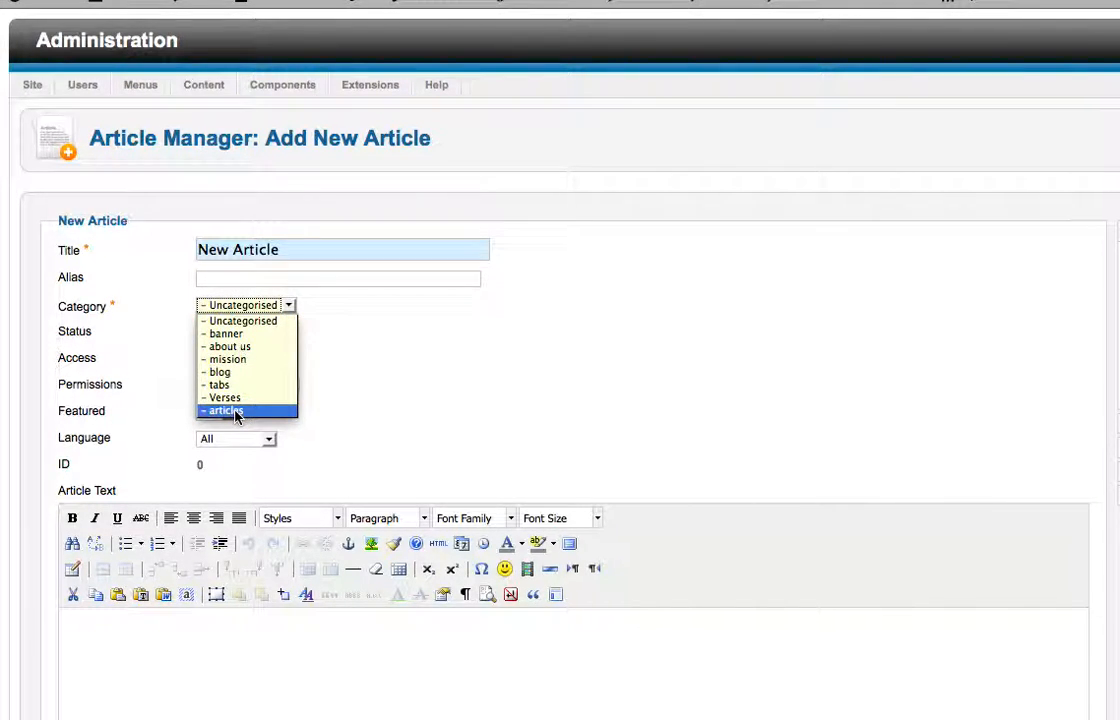
click(236, 412)
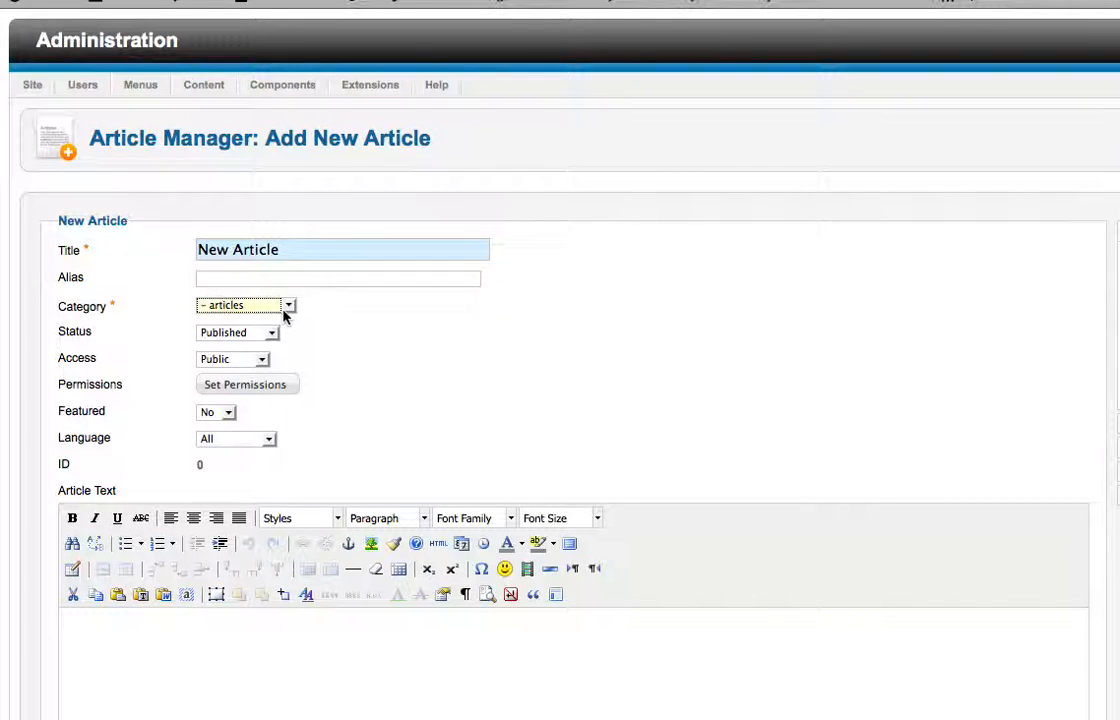
Enter "Hello world!" in the article text
mouse_move(101, 318)
scroll(447, 400, down, 4)
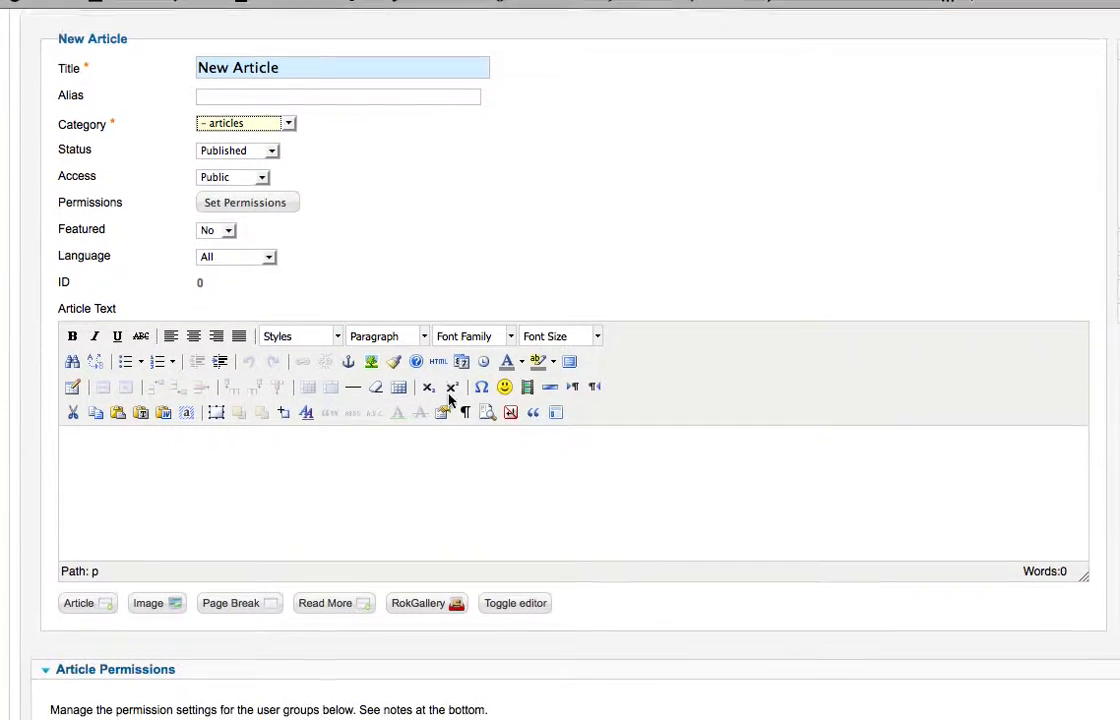
click(90, 444)
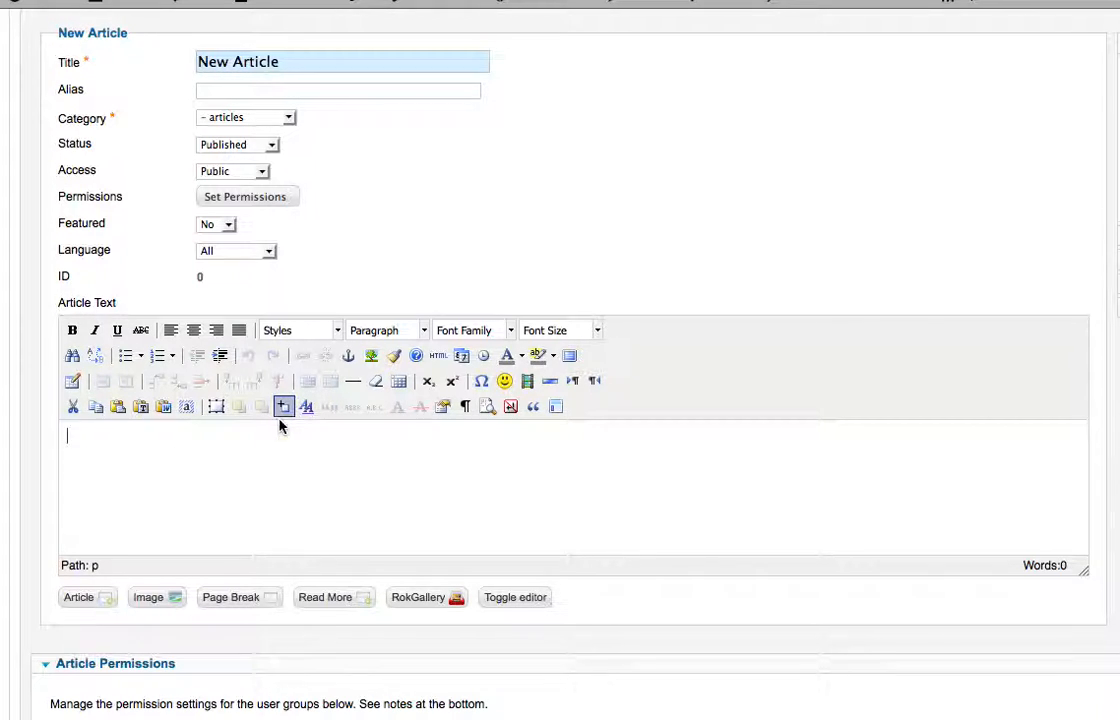
text(Hello world!)
Make "world!" bold and underline "Hello" in the article text
drag(99, 441, 132, 446)
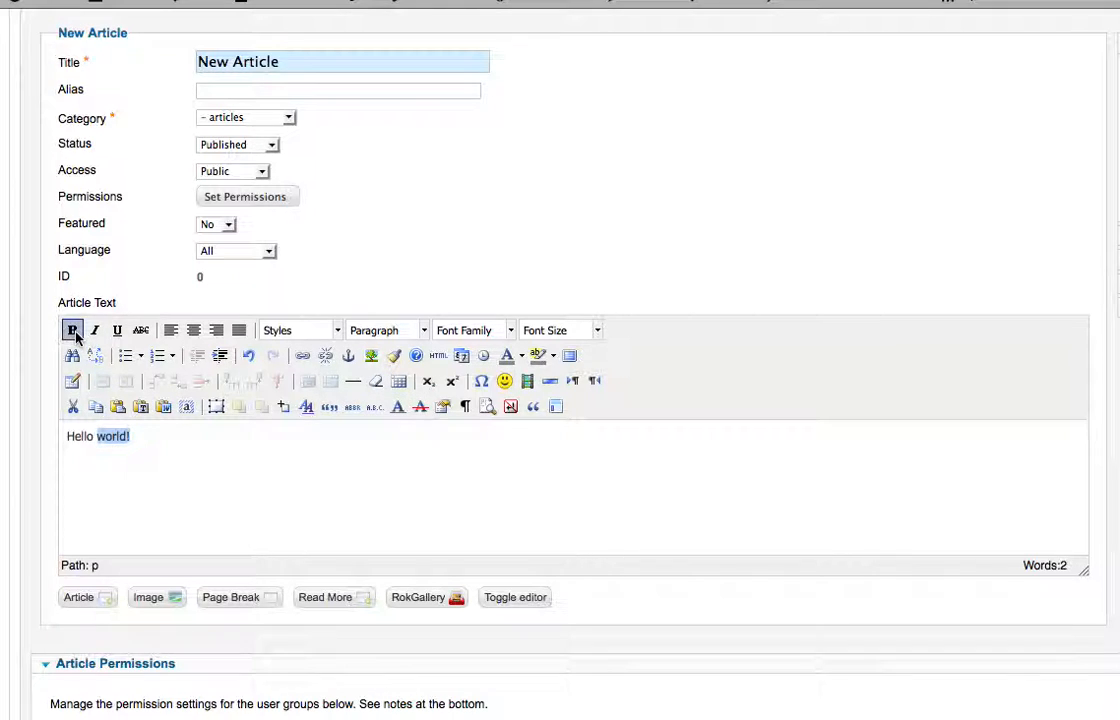
click(74, 334)
click(140, 446)
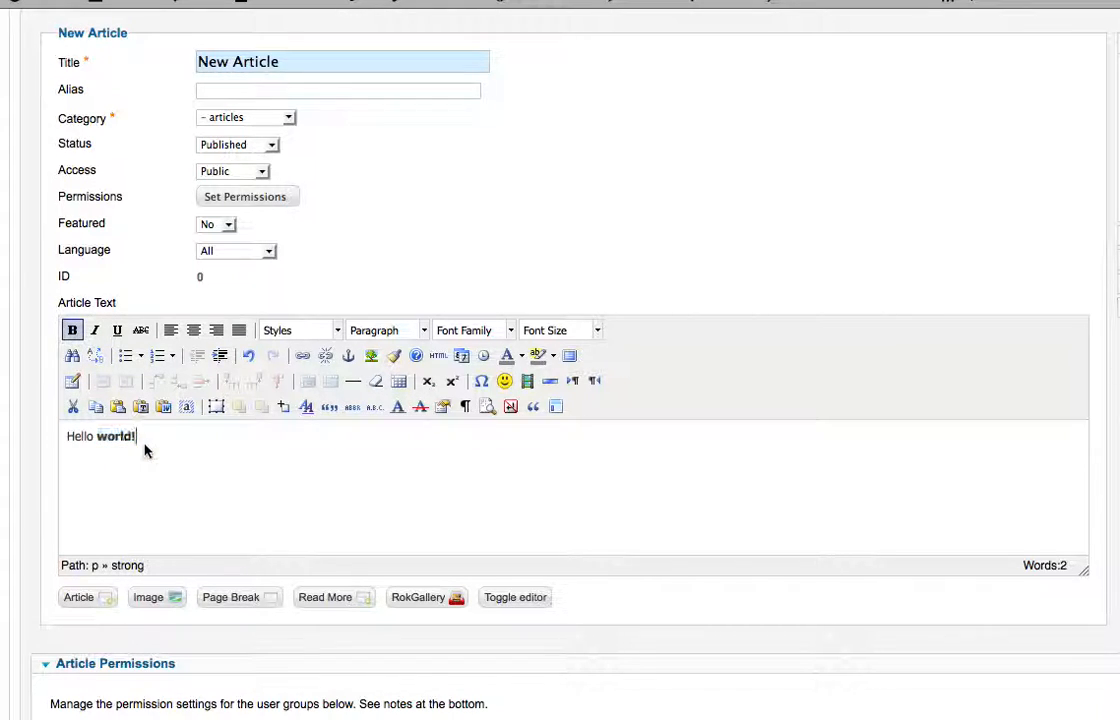
drag(88, 440, 68, 445)
click(117, 330)
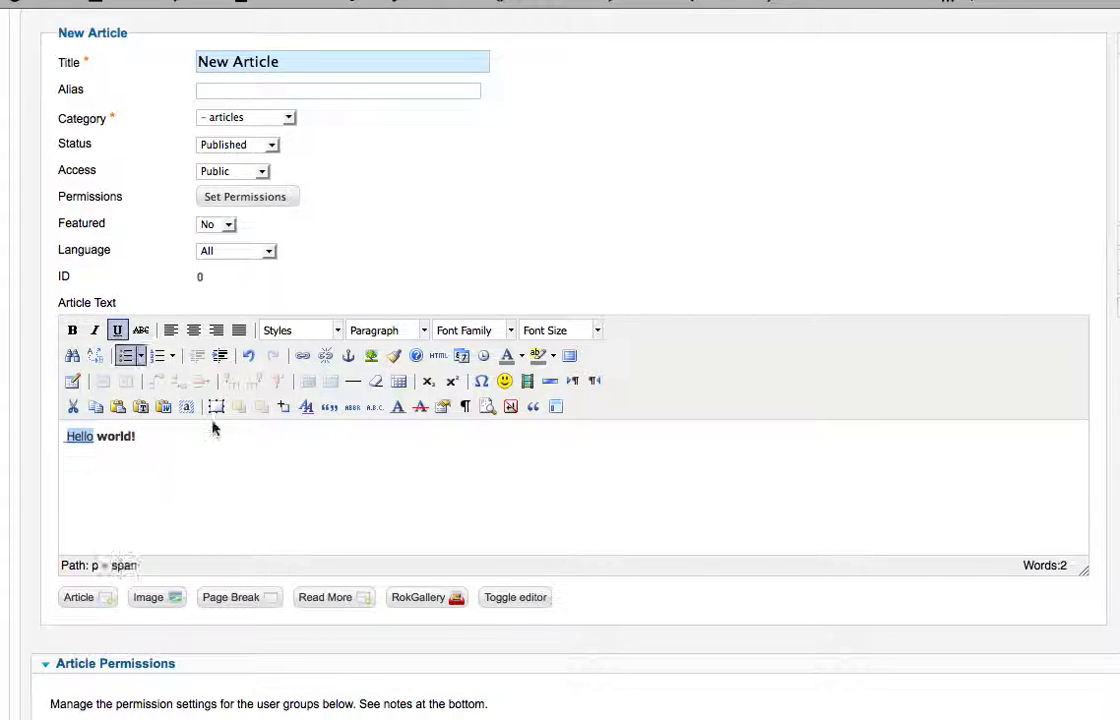
click(172, 450)
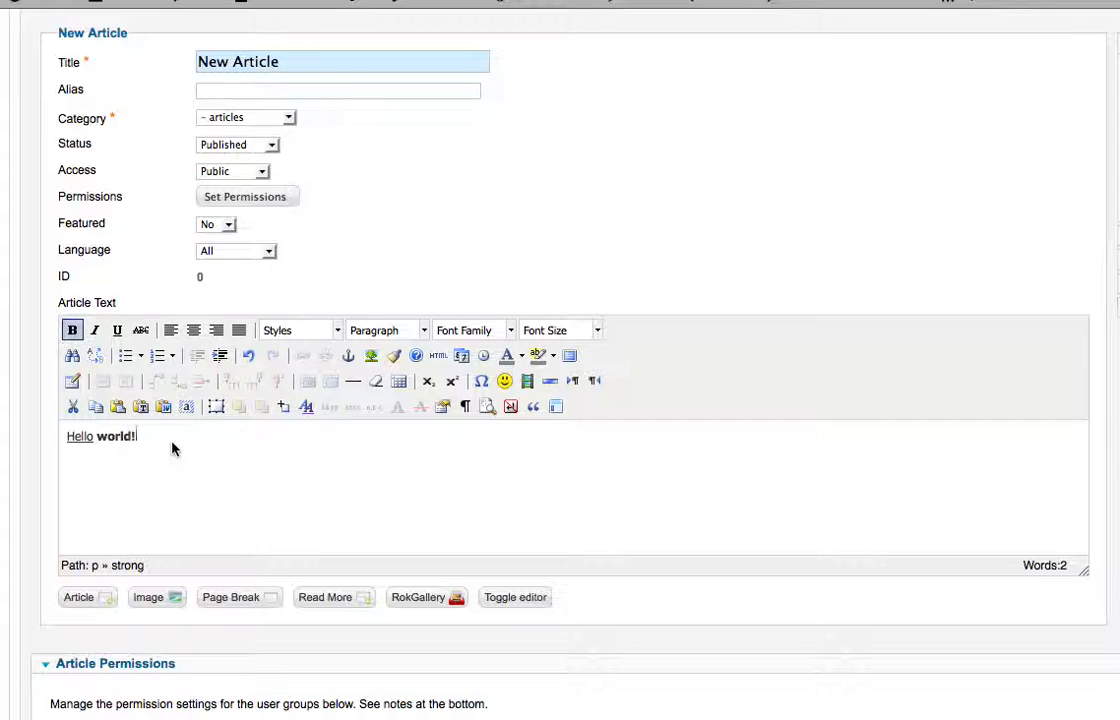
Add a bulleted list with the item "bullet 1" below the Hello world line, and end the list with blank lines
click(126, 356)
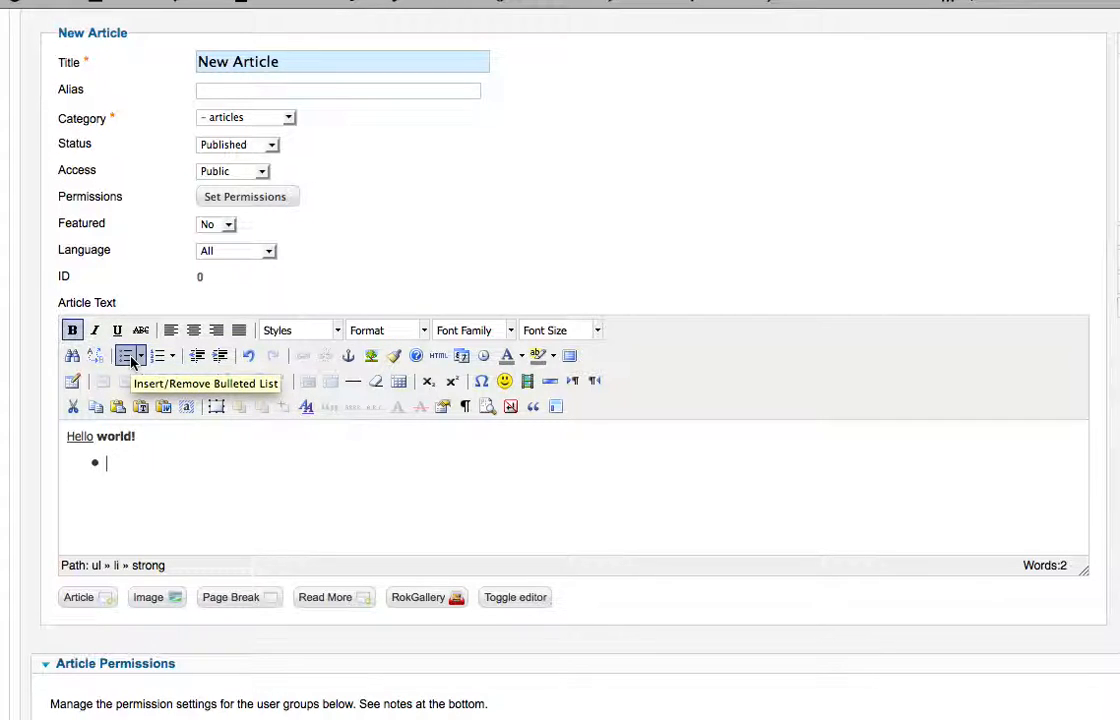
text(bullet 1)
key(Return)
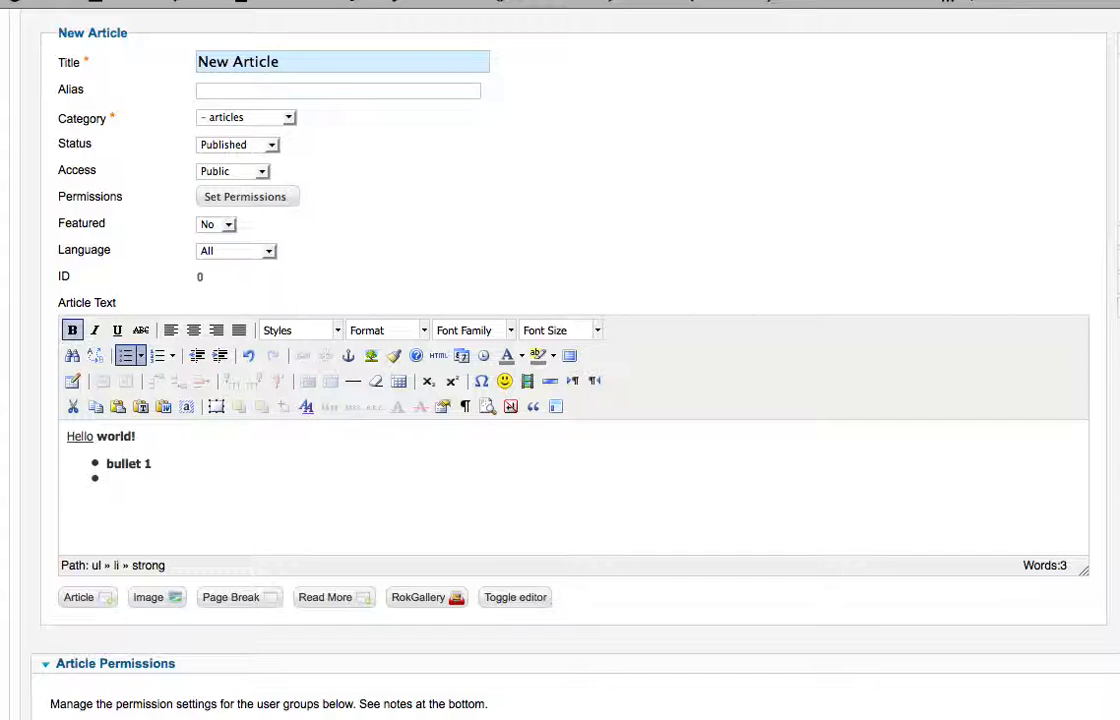
key(Return)
key(Return)
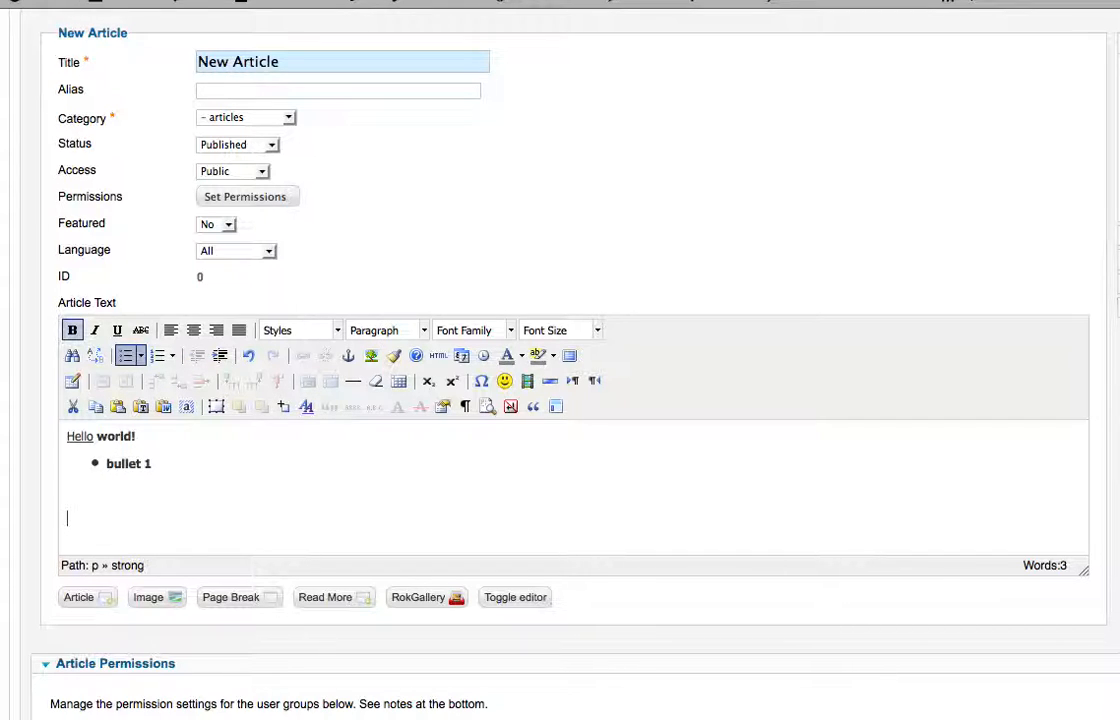
Delete the bulleted list and the Hello world line to clear the article text
key(BackSpace)
key(BackSpace)
key(BackSpace)
key(BackSpace)
key(BackSpace)
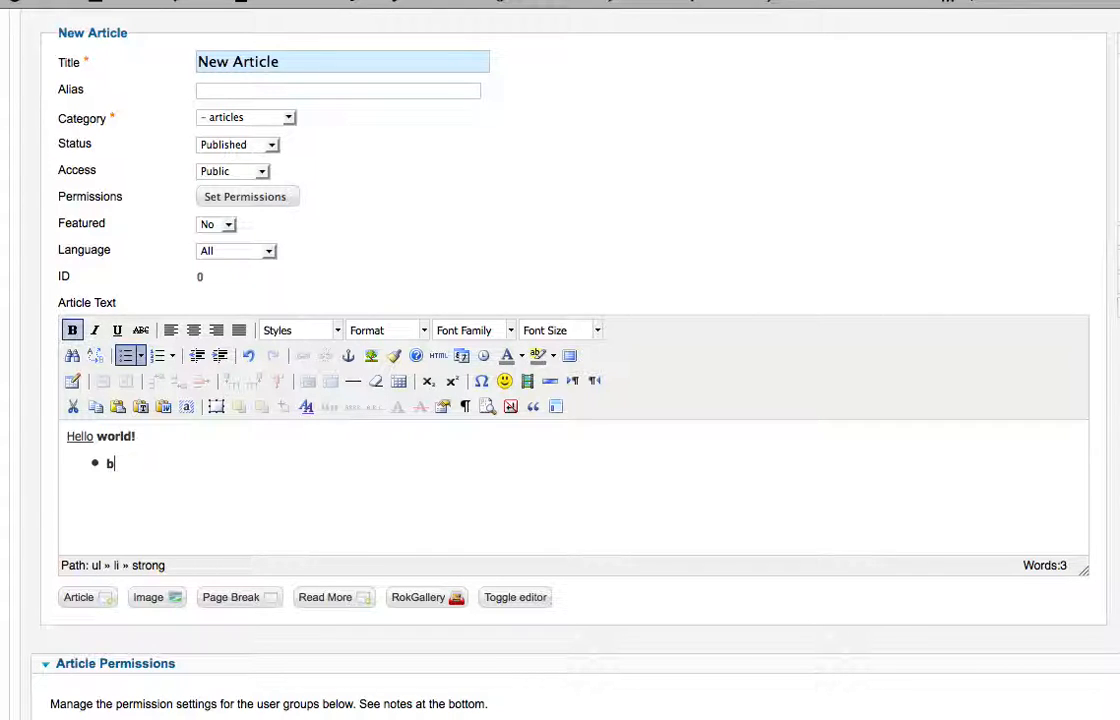
drag(165, 470, 67, 443)
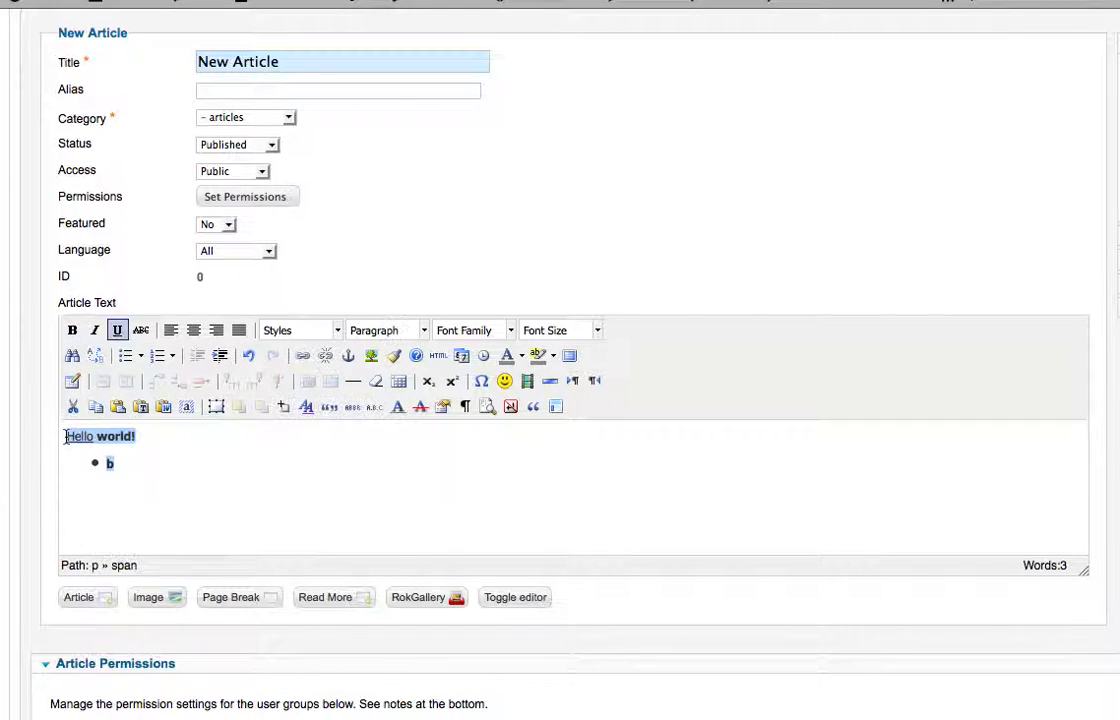
key(BackSpace)
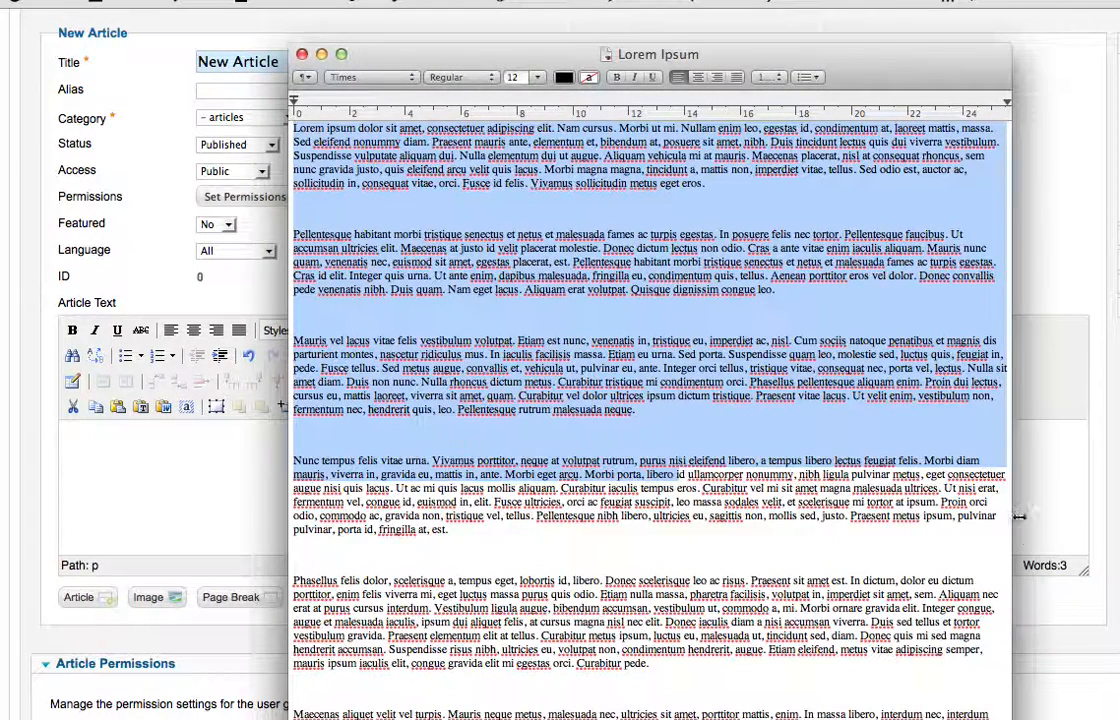
Copy all paragraphs of the Lorem Ipsum document, and minimize its window to return to the article form
click(535, 221)
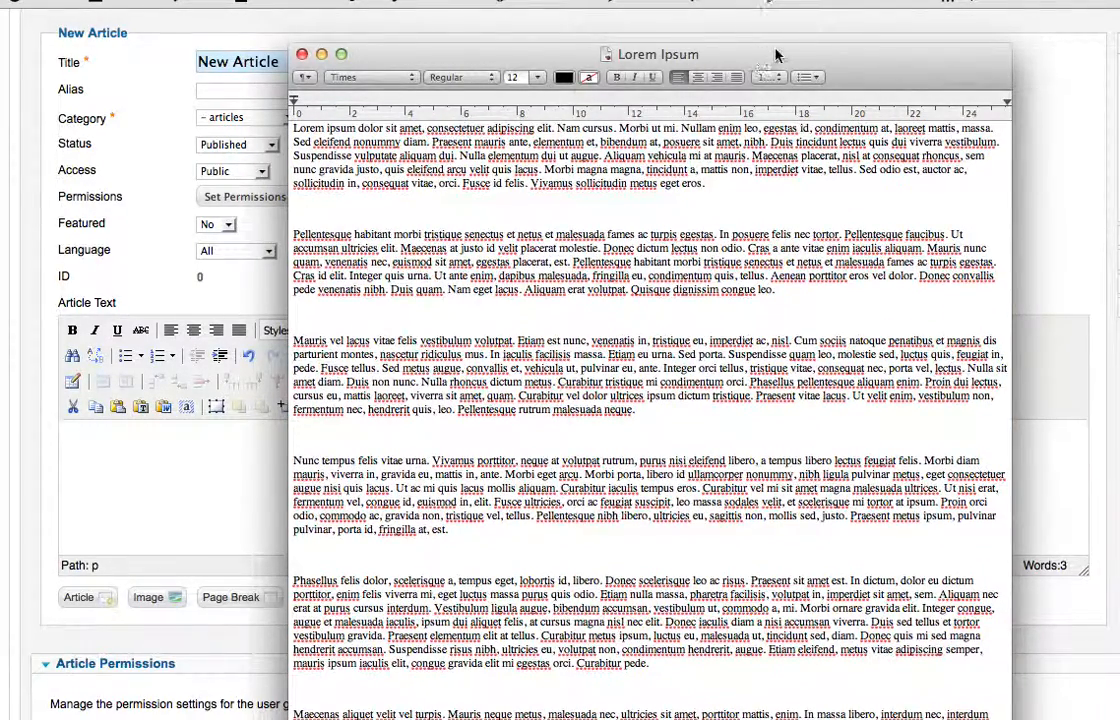
drag(849, 64, 825, 18)
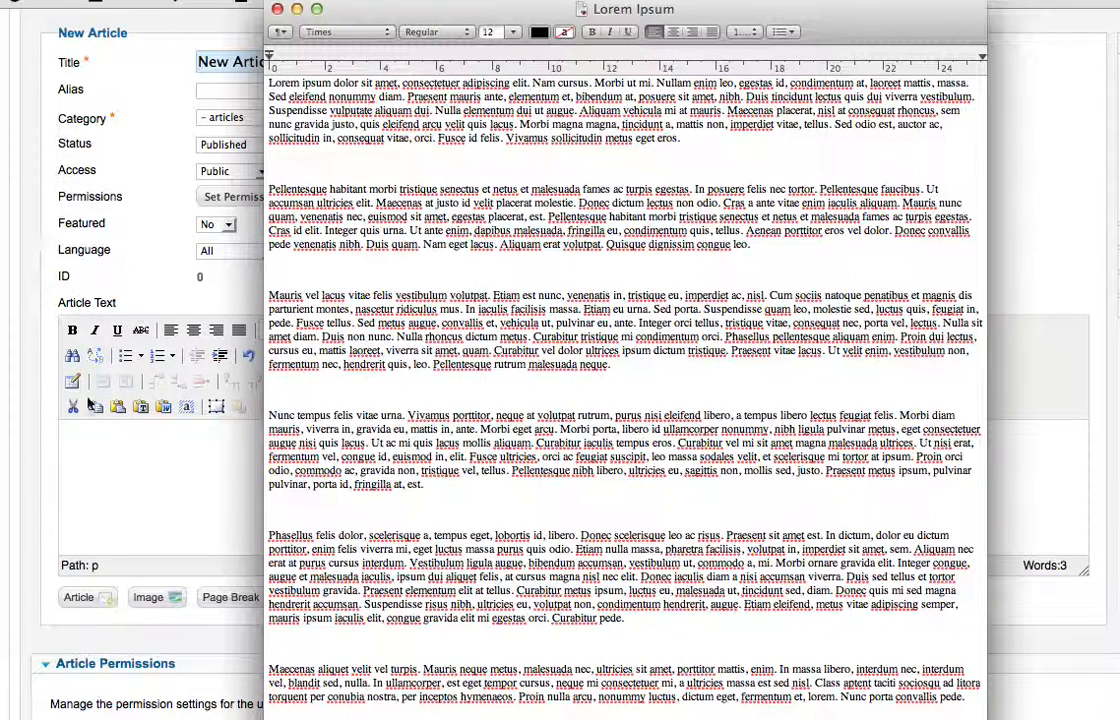
click(268, 86)
drag(268, 86, 832, 712)
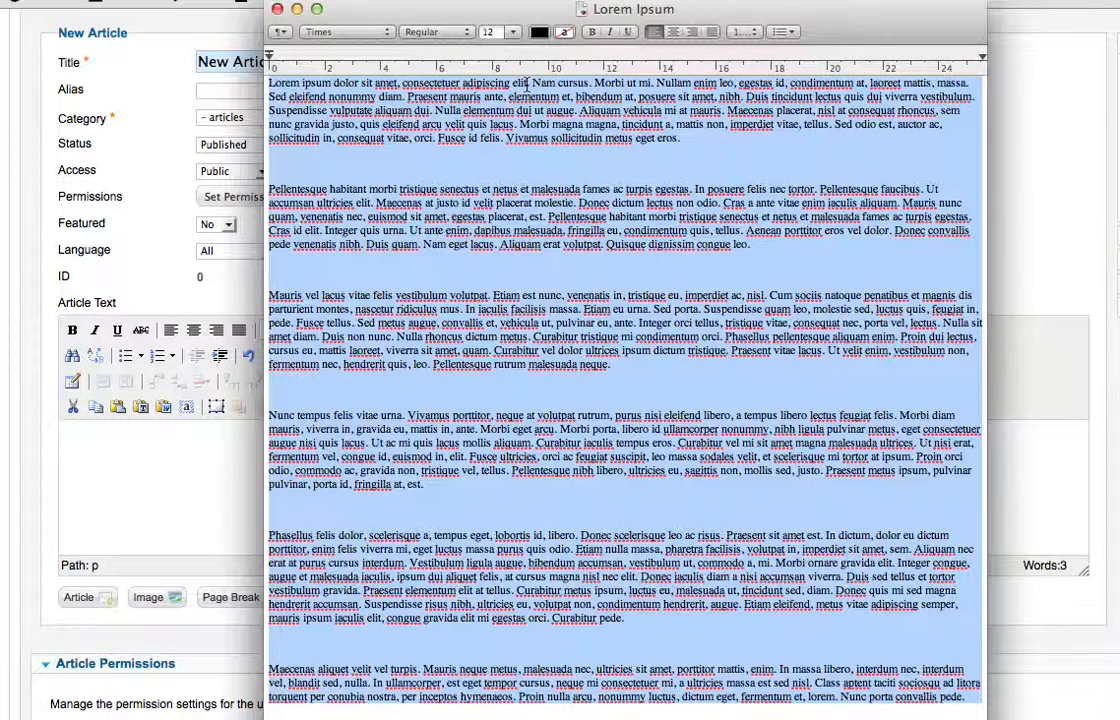
click(297, 10)
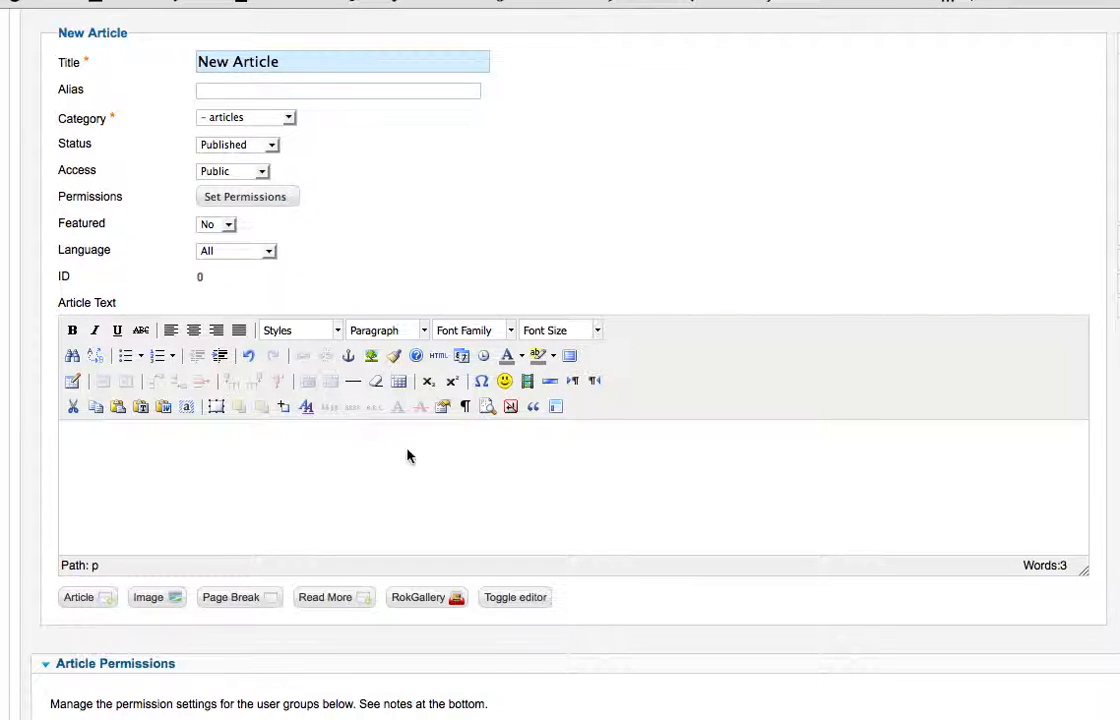
Paste the copied Lorem Ipsum paragraphs into the empty article text and look through them
click(117, 446)
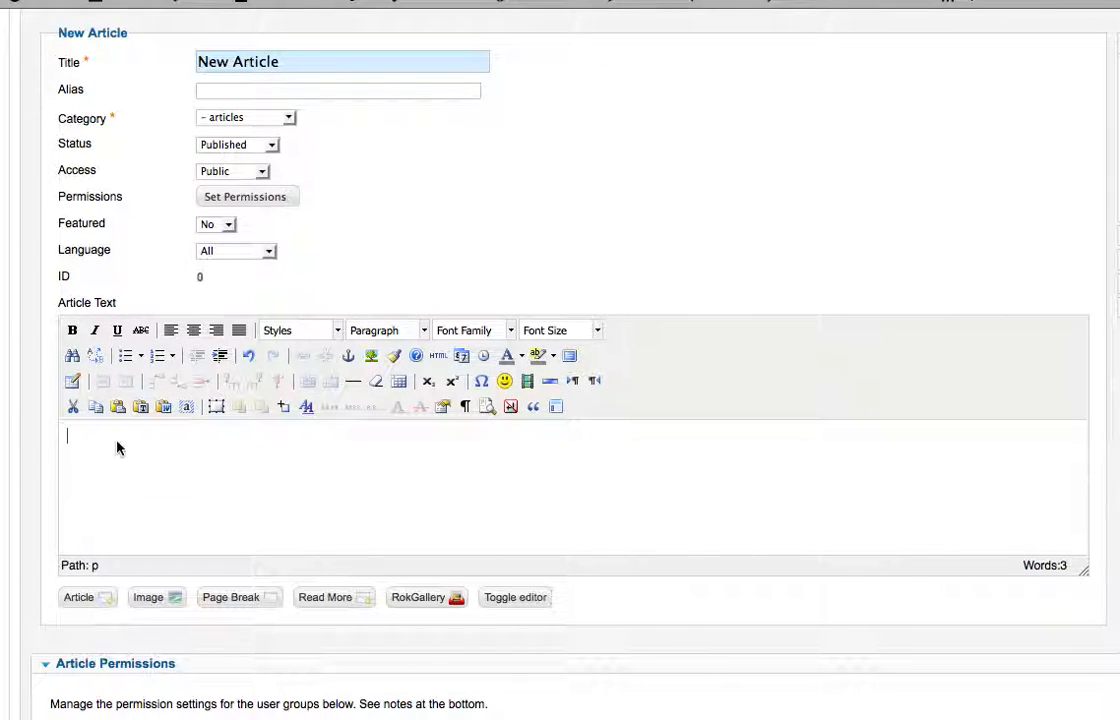
key(super+v)
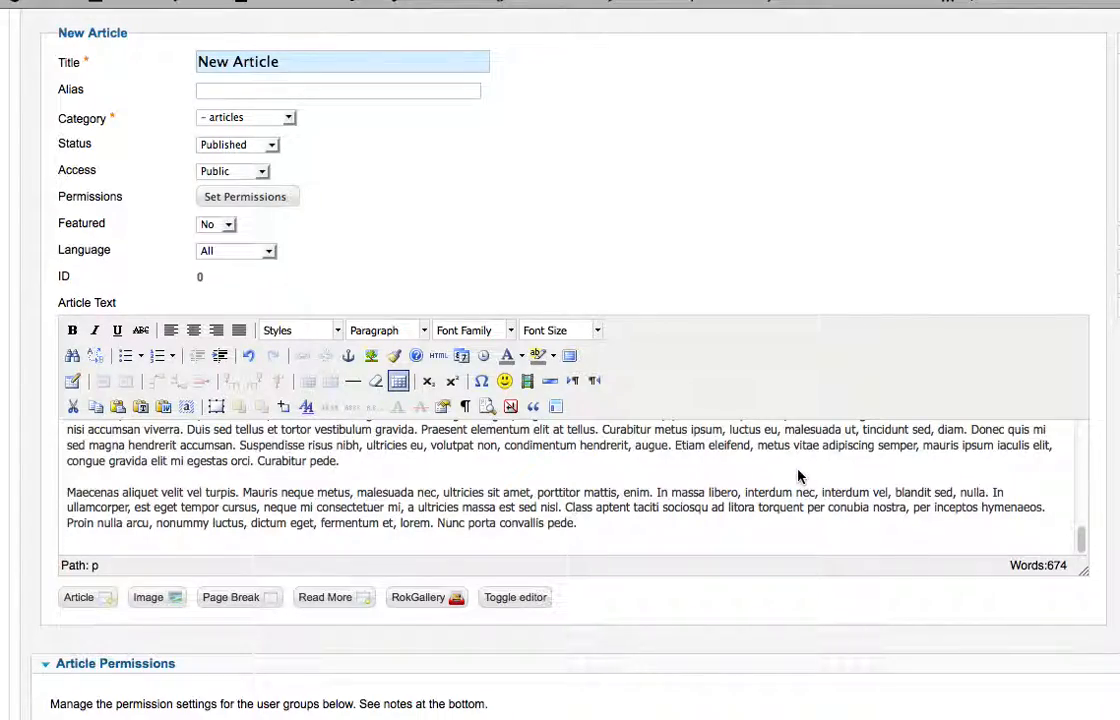
scroll(790, 478, up, 10)
scroll(680, 420, up, 3)
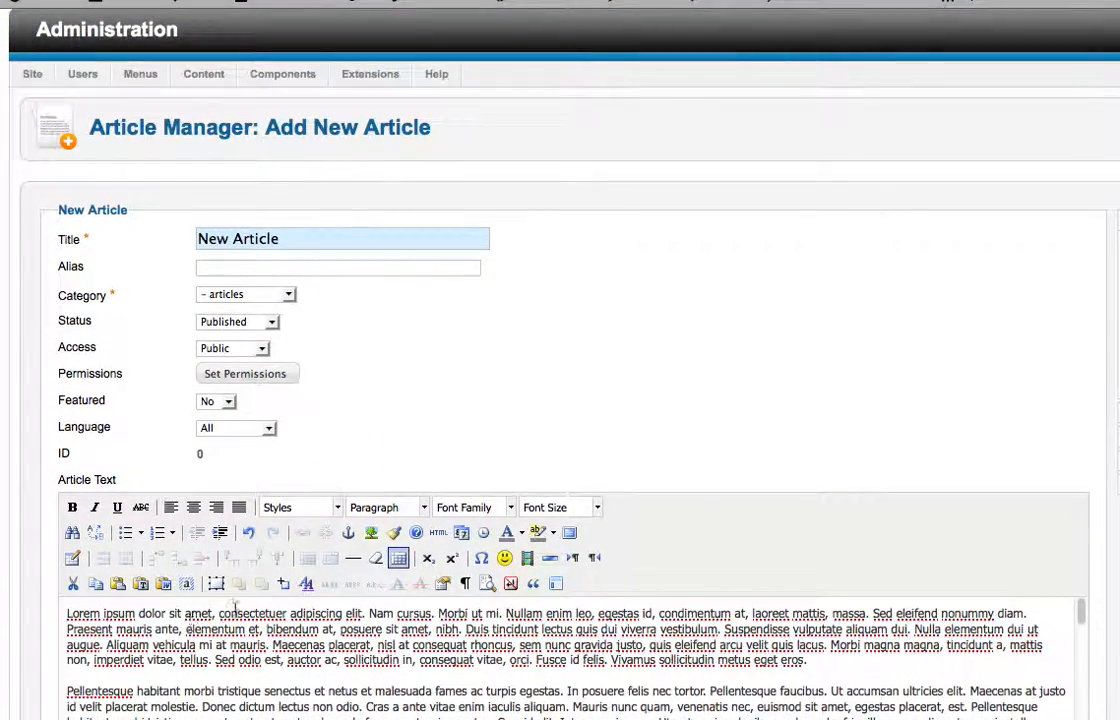
scroll(257, 592, down, 3)
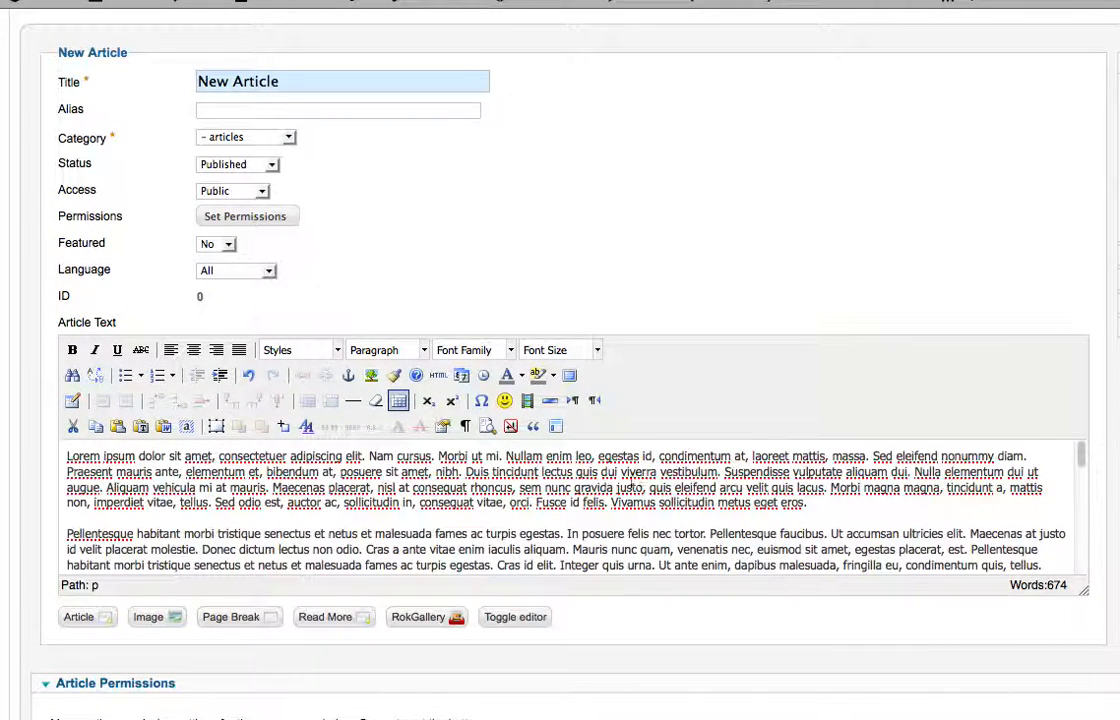
scroll(334, 510, down, 5)
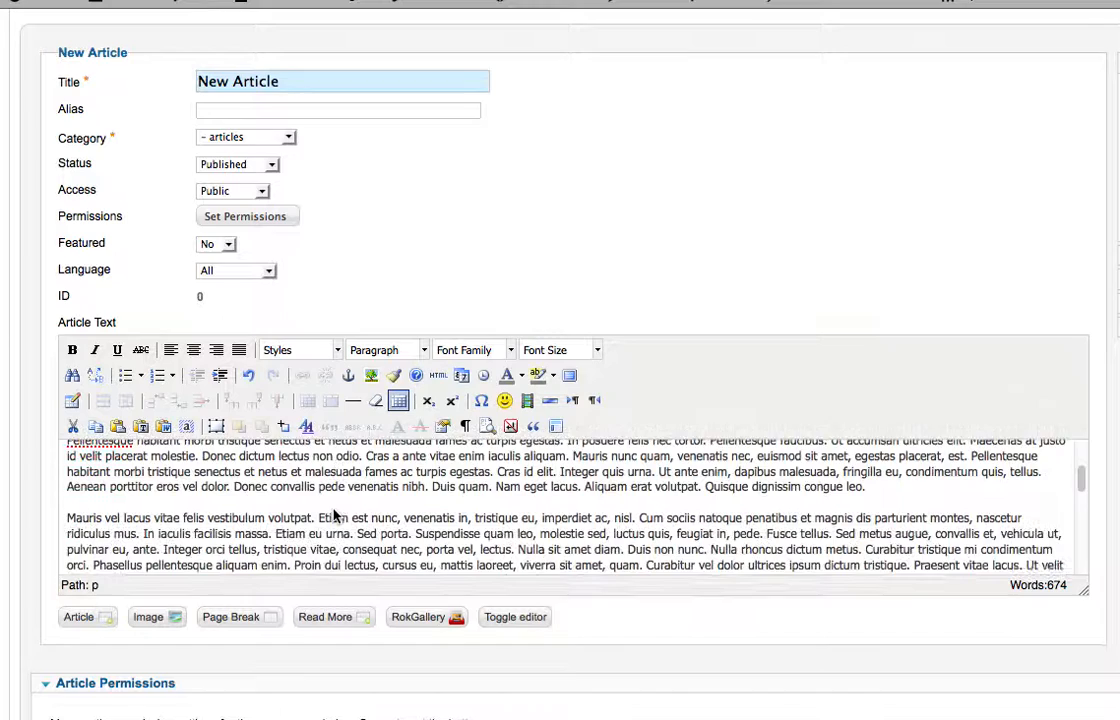
scroll(343, 511, down, 5)
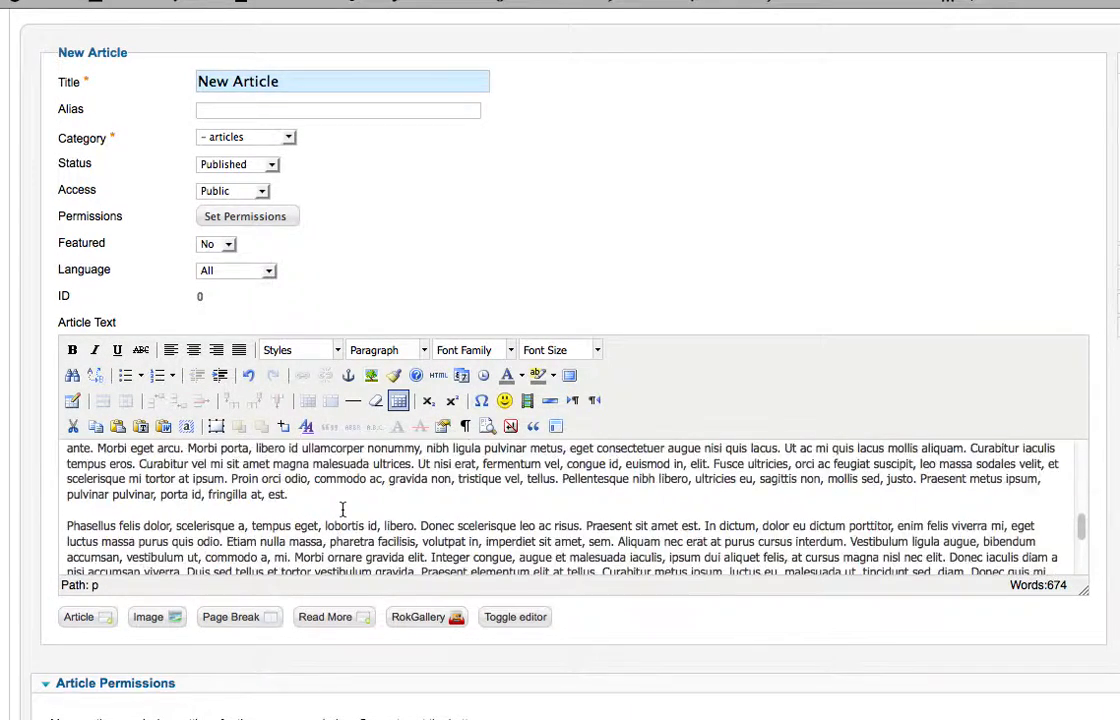
scroll(343, 511, up, 15)
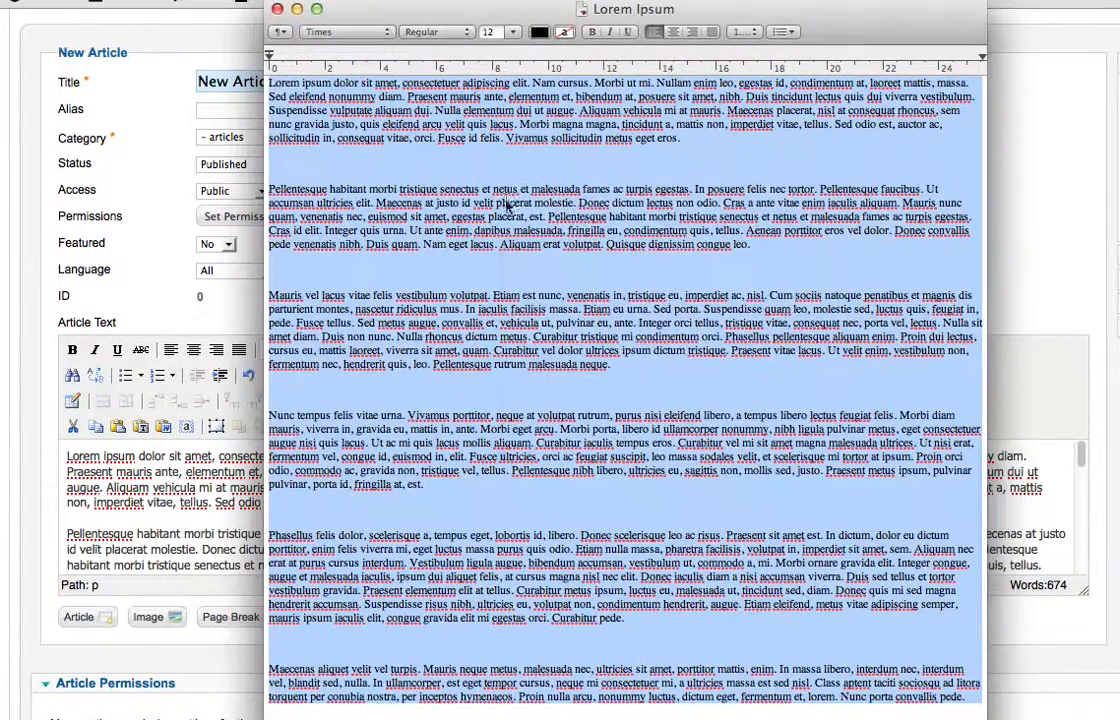
Copy the selected Lorem Ipsum text again, close its document window, and place the cursor between the first two paragraphs of the article
right_click(512, 201)
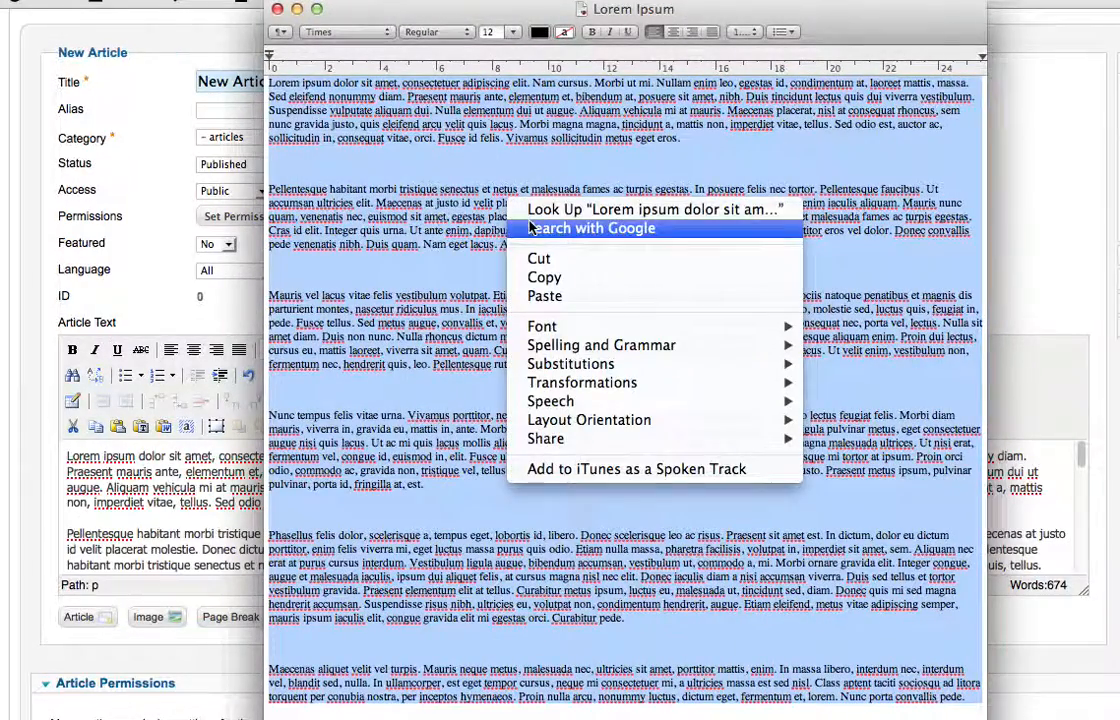
click(580, 279)
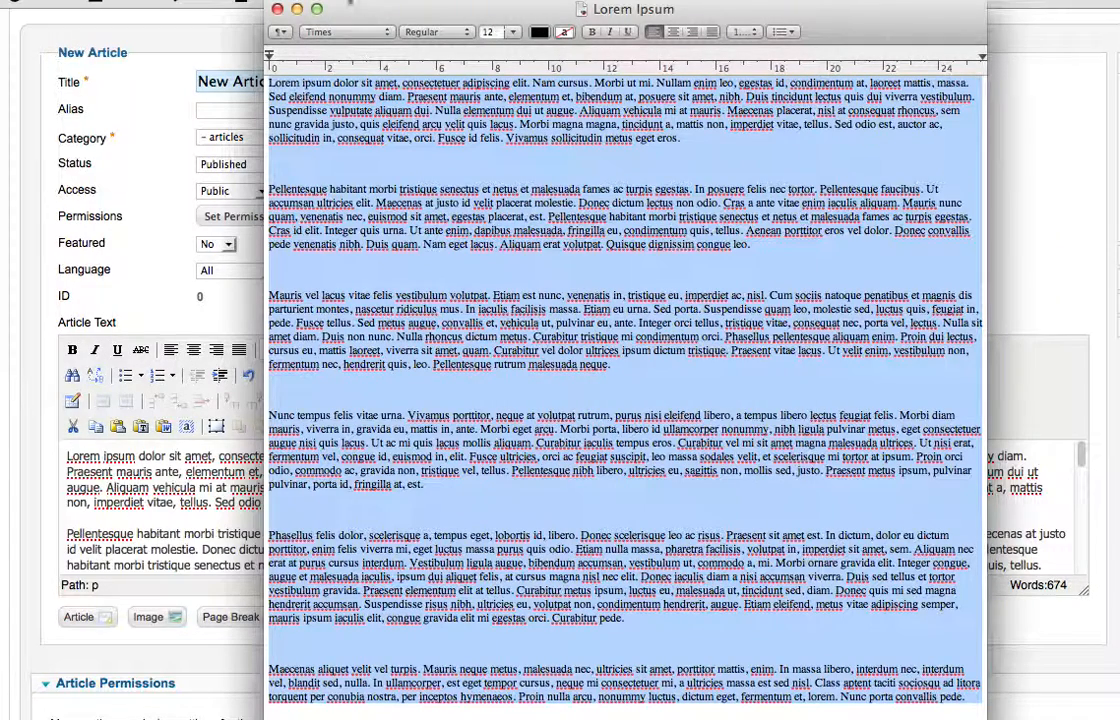
click(278, 10)
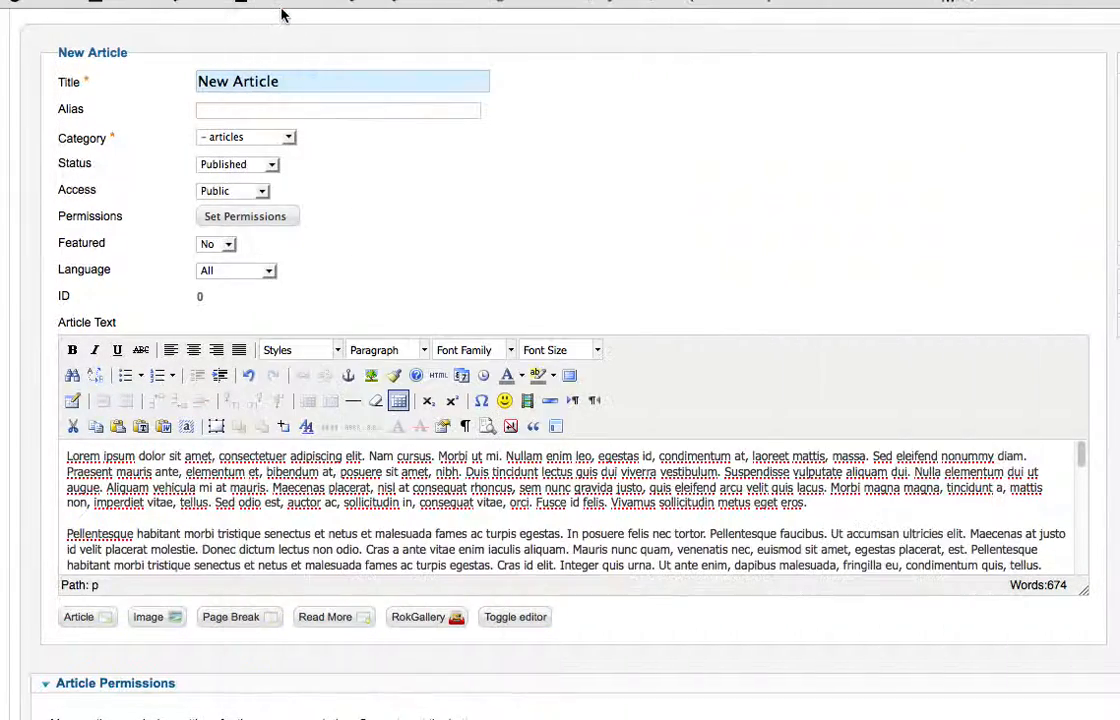
right_click(217, 482)
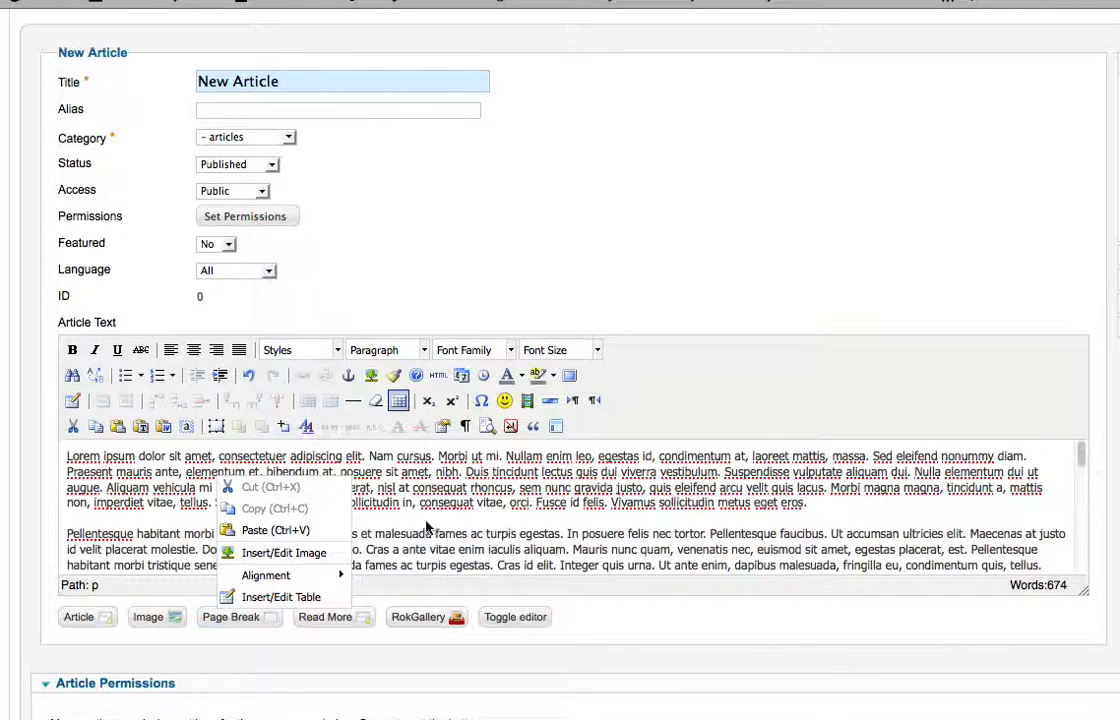
click(188, 513)
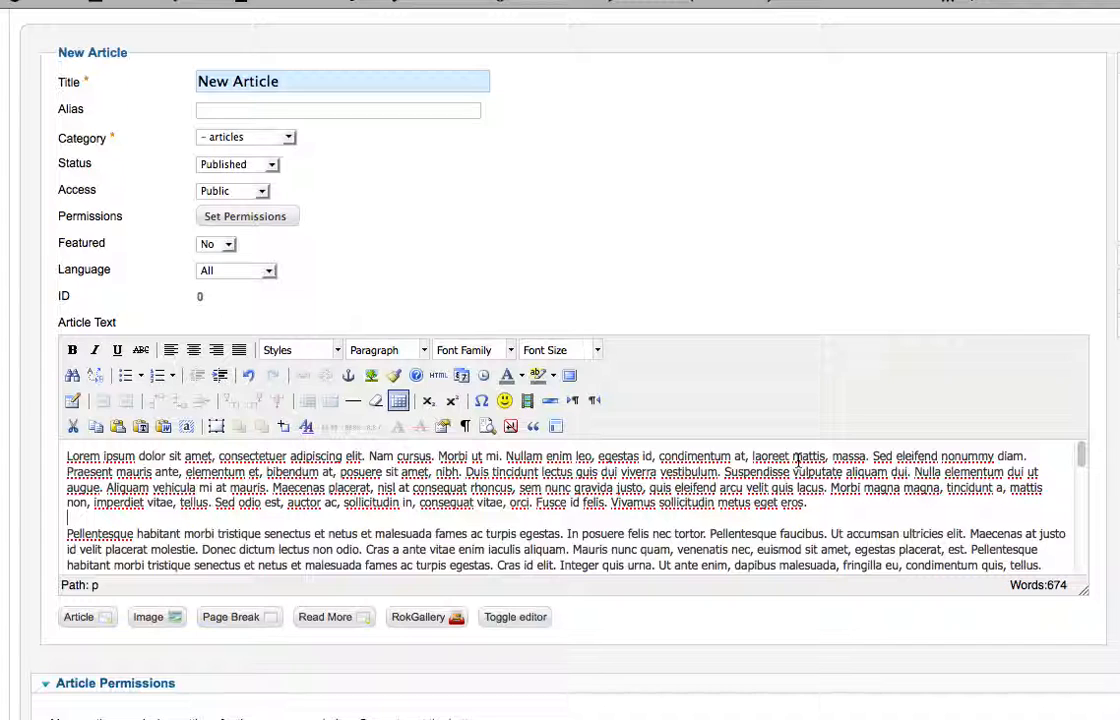
Save the article, and open the Latest News page of forgingwarriorsforgod.com in a new browser tab
scroll(734, 332, up, 3)
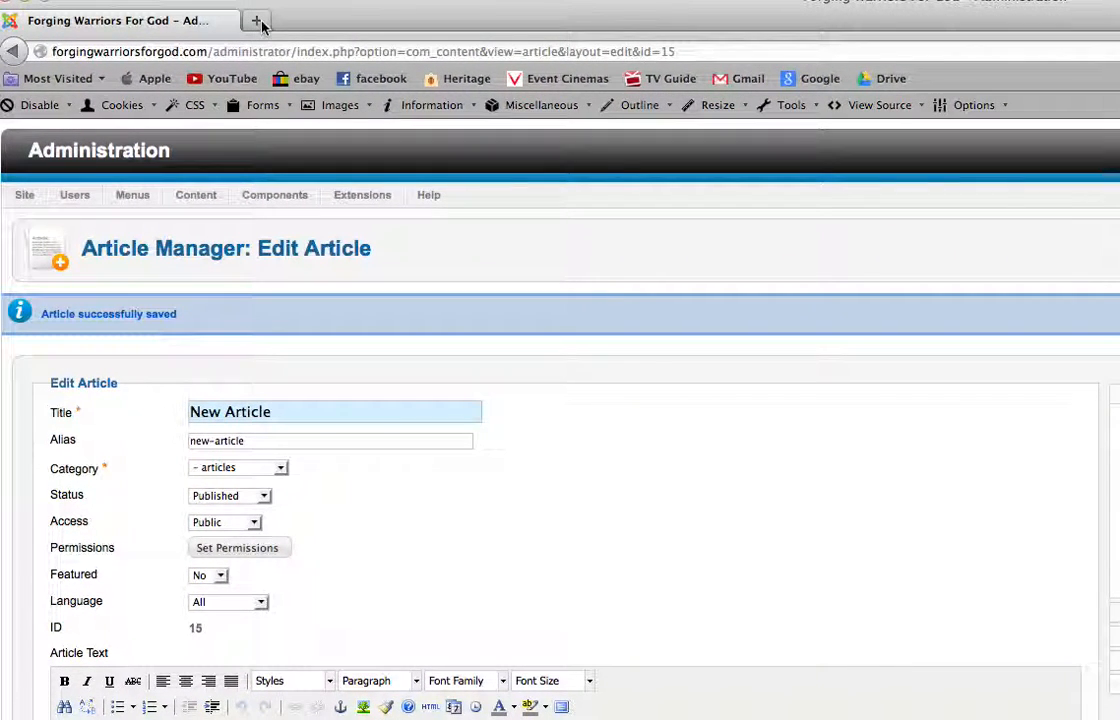
click(258, 24)
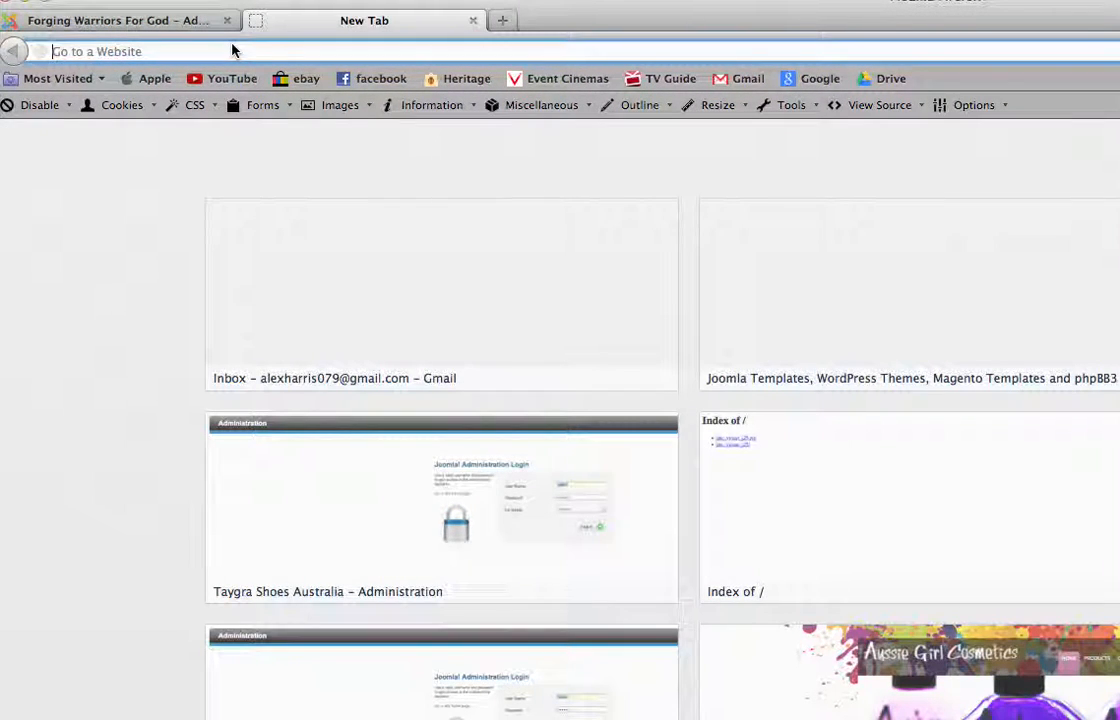
text(forgingwarriorsforgod.com/)
key(Return)
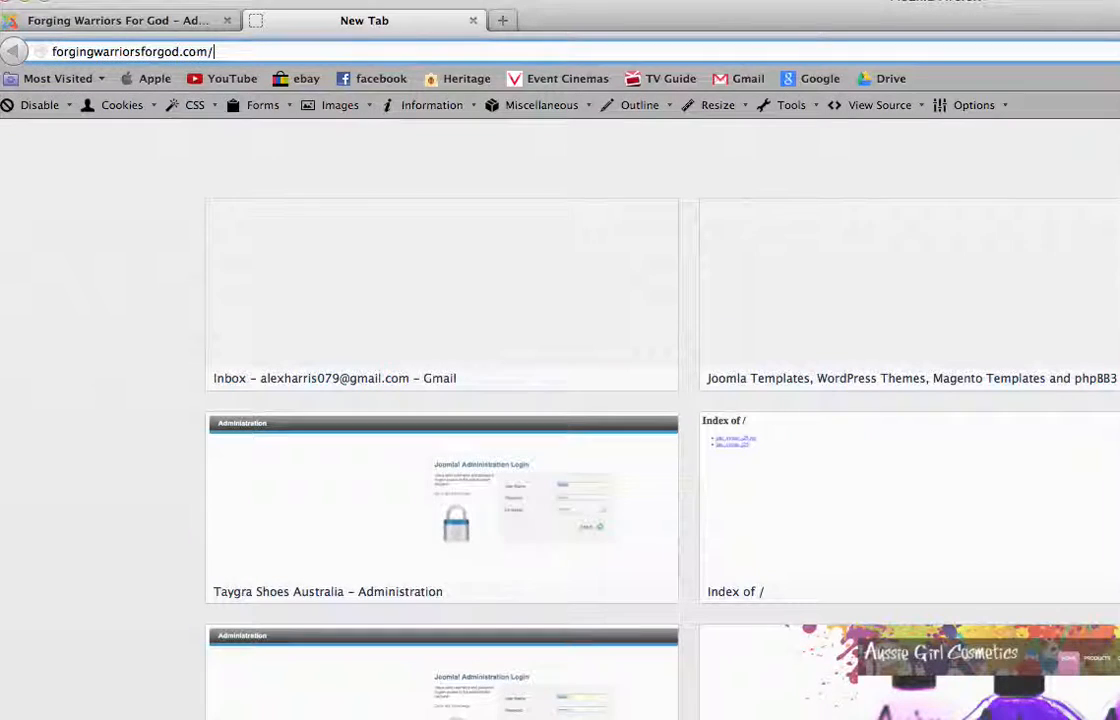
key(Return)
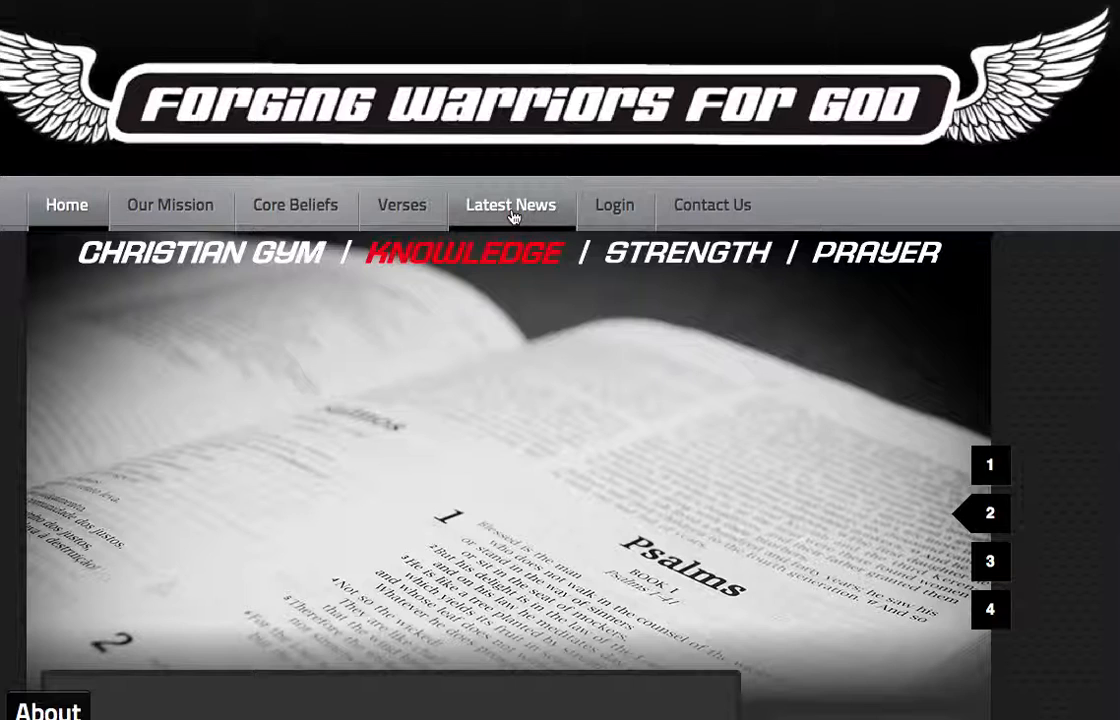
click(512, 215)
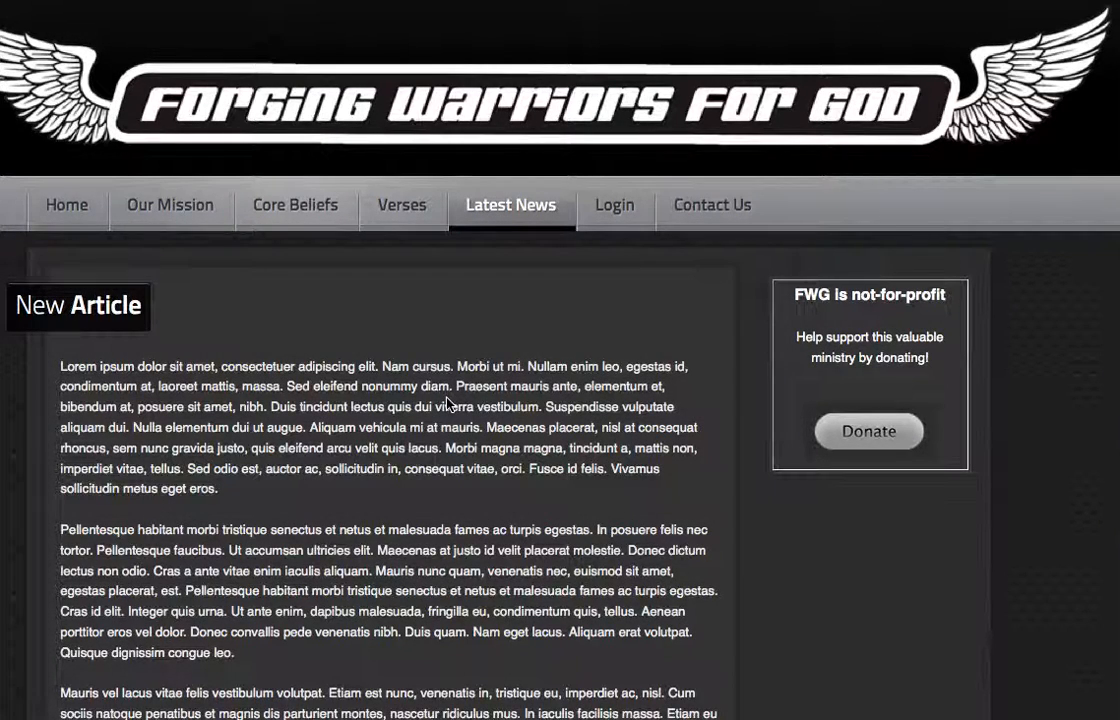
Look through the full New Article post on the Latest News page and the item below it
scroll(450, 403, down, 3)
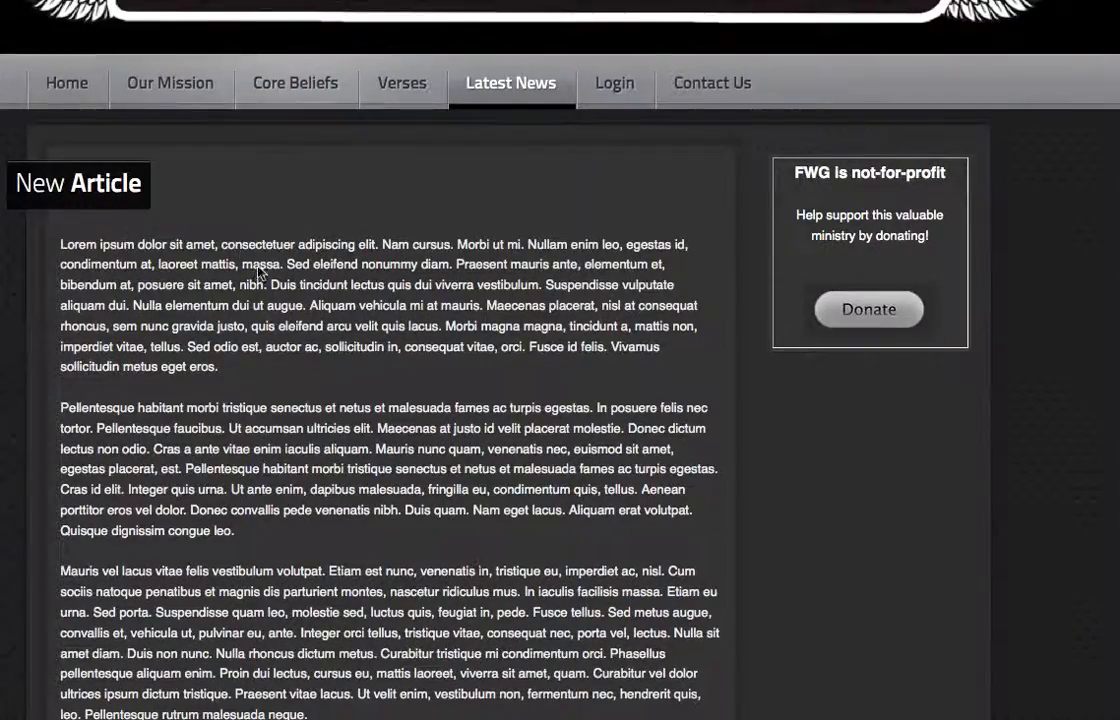
scroll(272, 268, down, 6)
scroll(308, 306, down, 7)
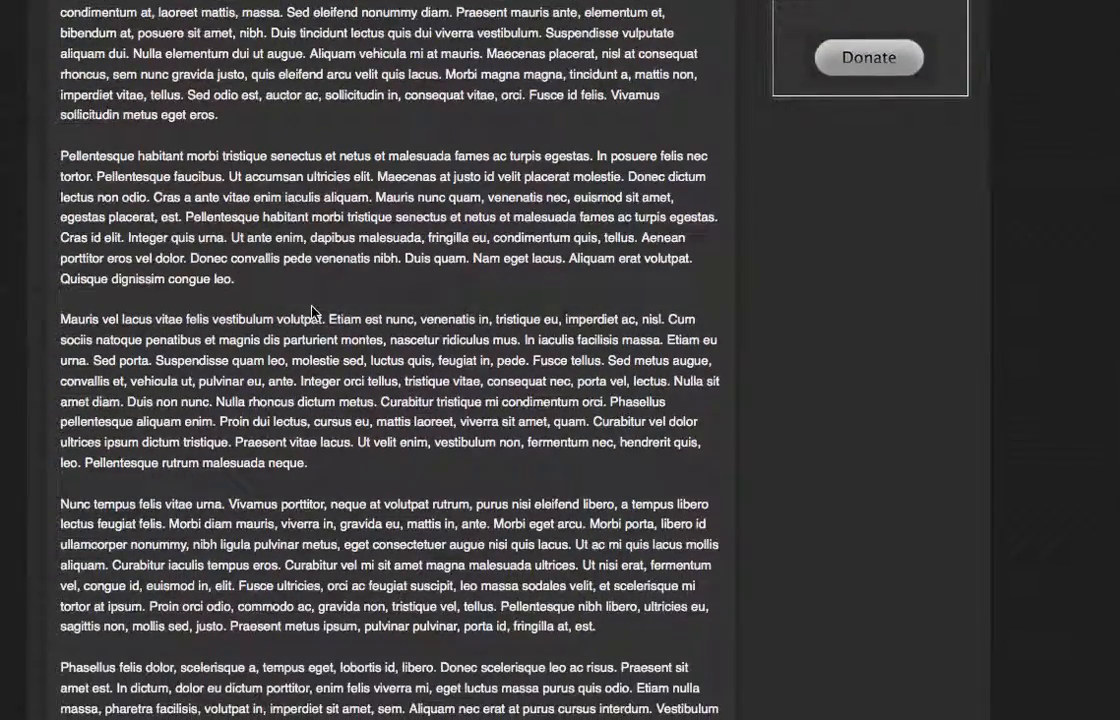
scroll(312, 311, down, 3)
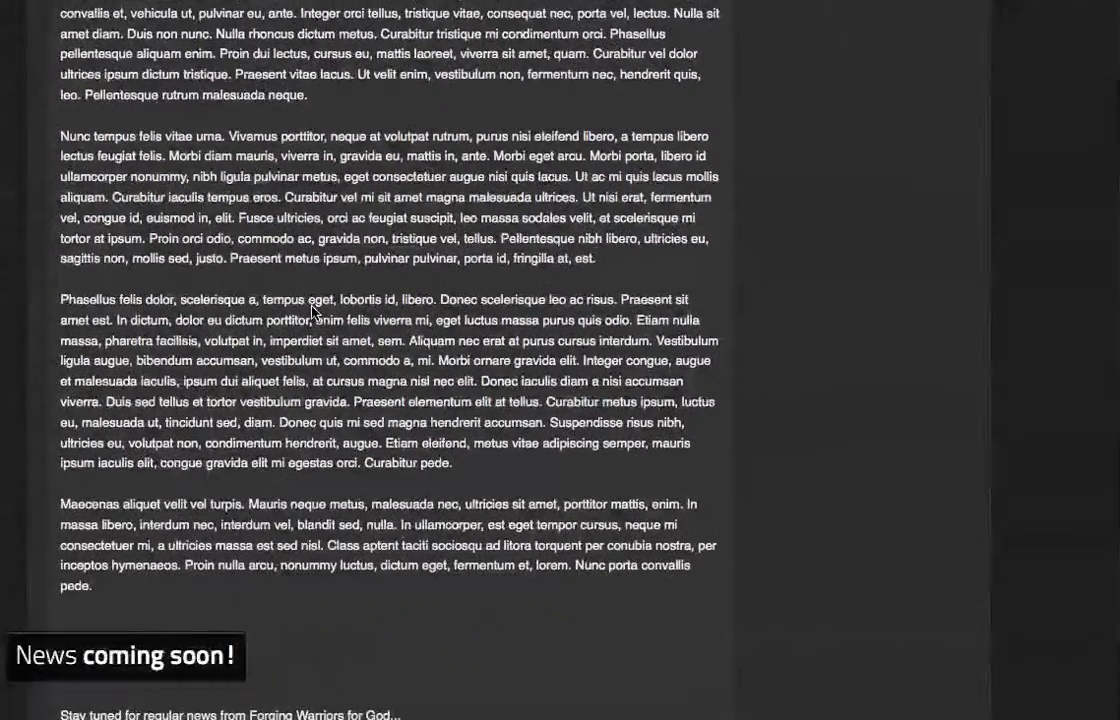
scroll(312, 311, down, 5)
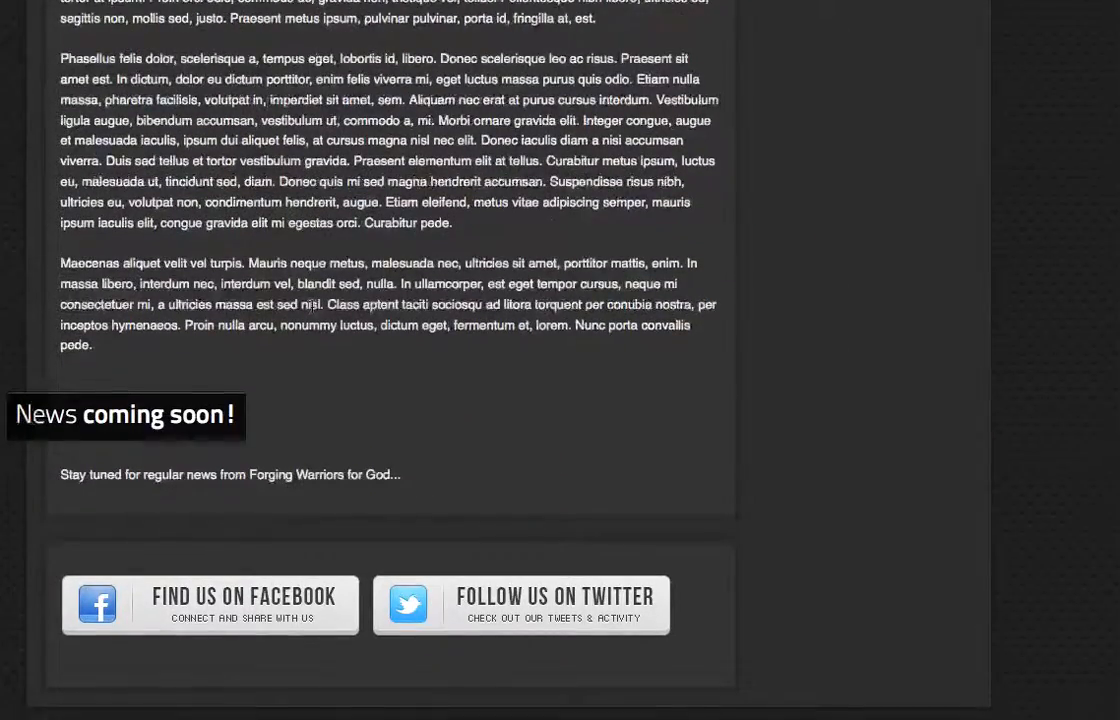
scroll(312, 305, up, 4)
scroll(312, 306, up, 7)
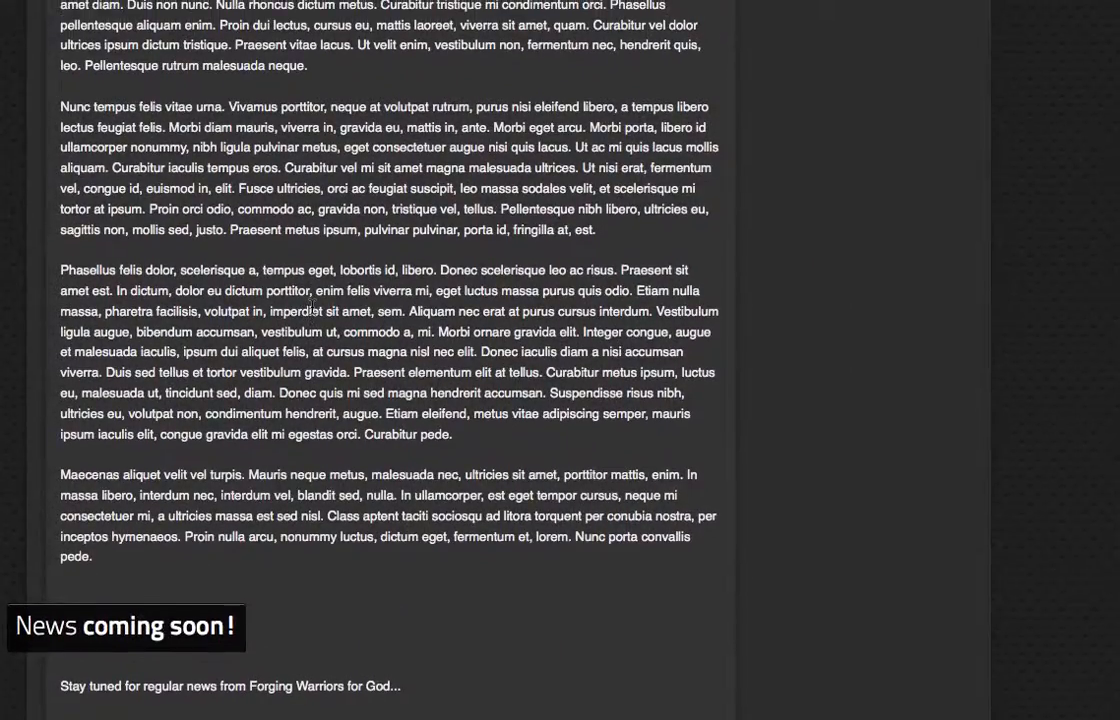
scroll(312, 311, up, 6)
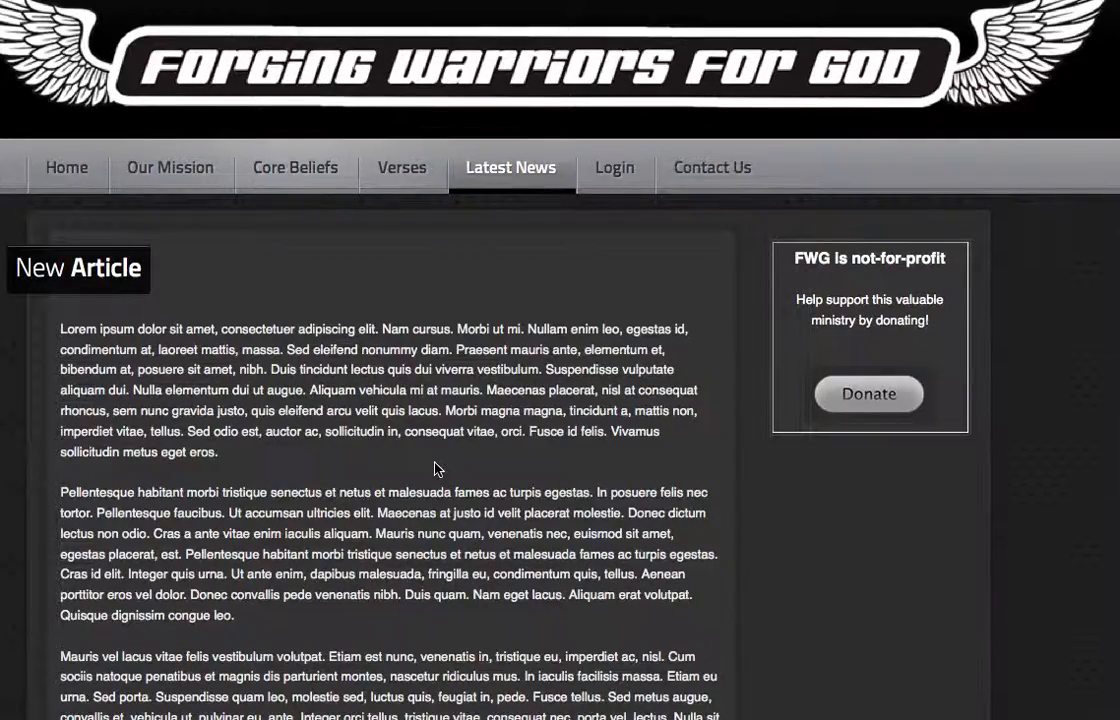
scroll(436, 470, down, 9)
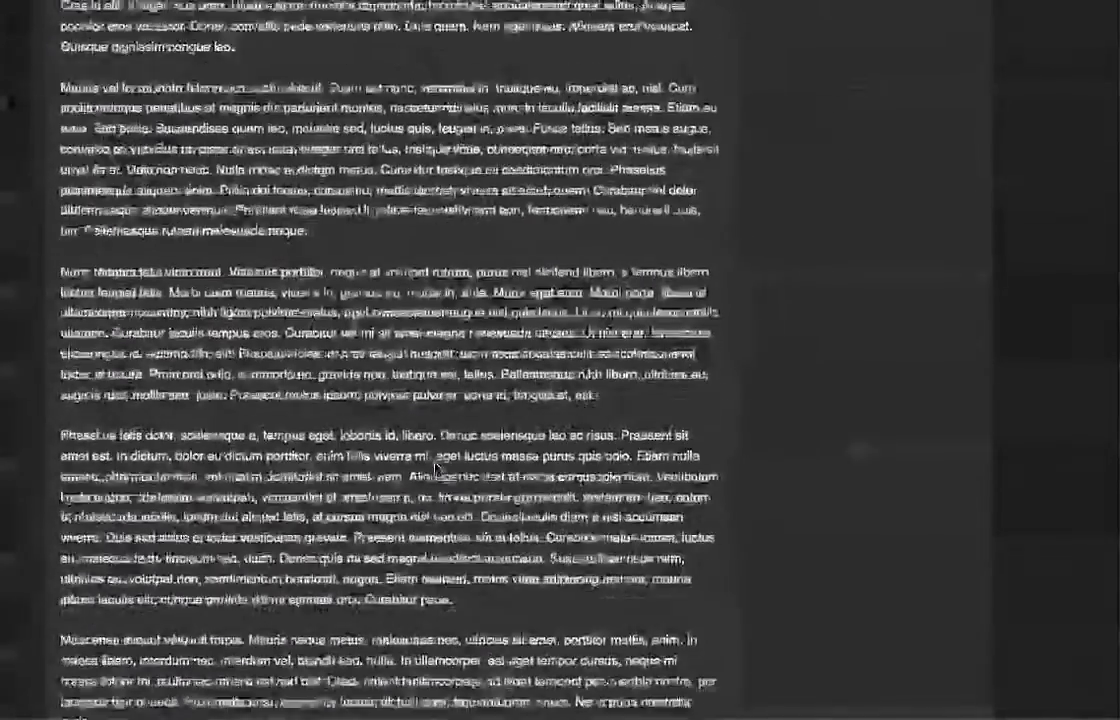
scroll(436, 467, down, 3)
scroll(436, 467, up, 12)
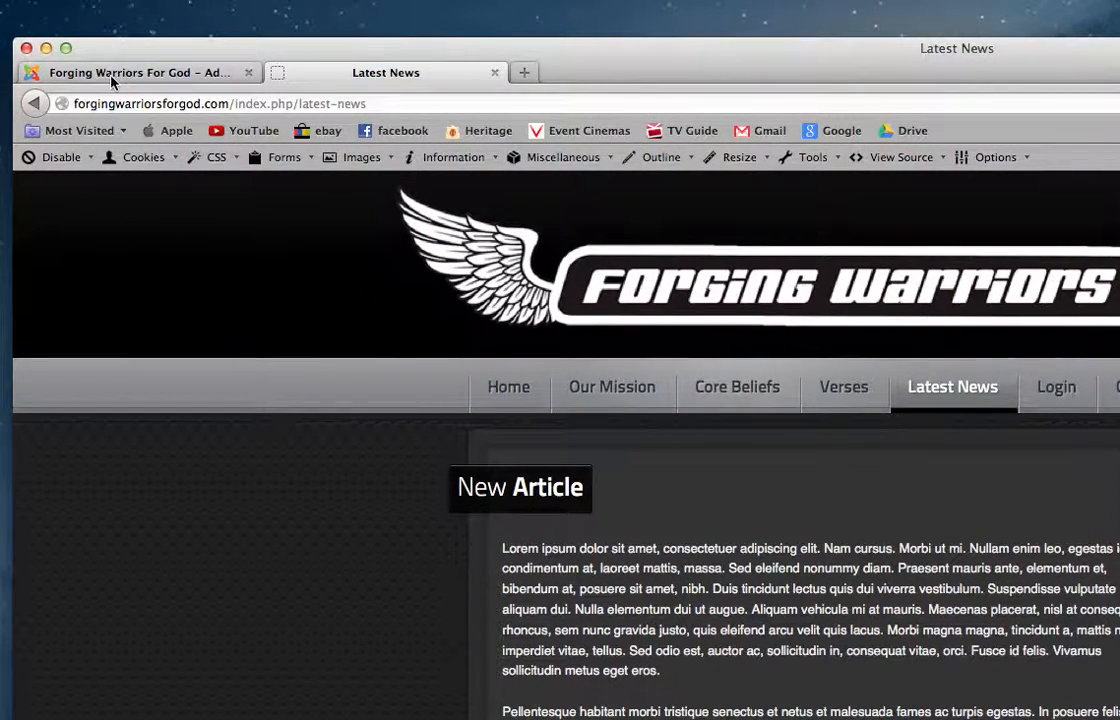
Return to the article editor, insert a Read More break after the first Lorem Ipsum paragraph, and save the article
click(111, 79)
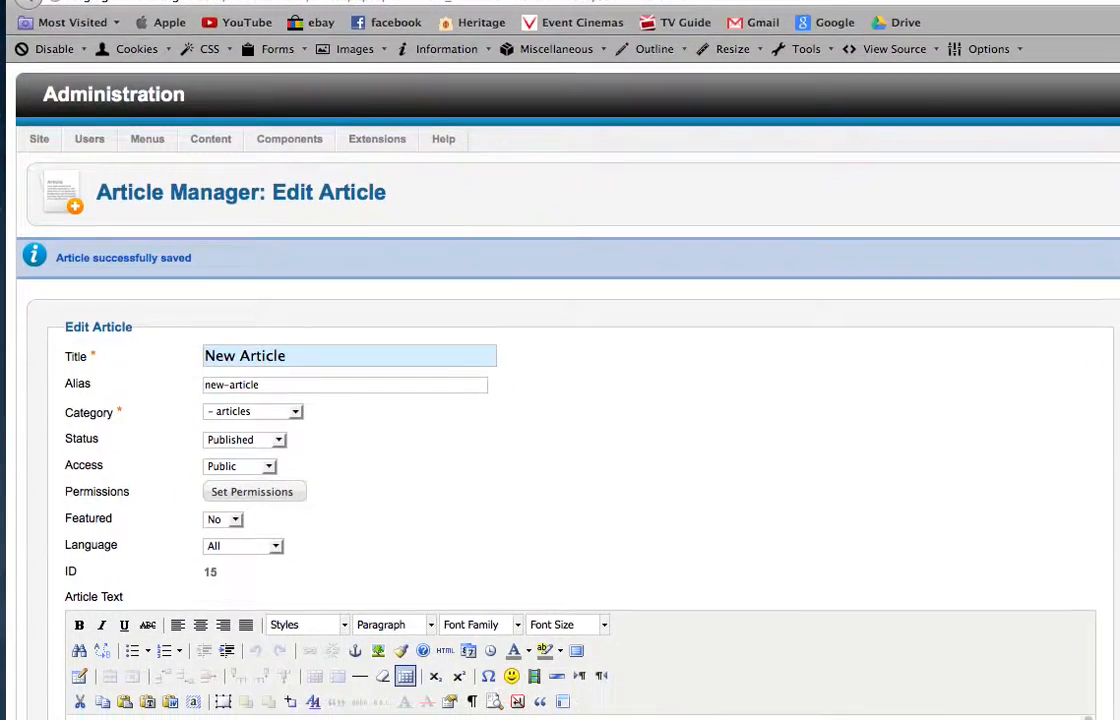
scroll(655, 369, down, 3)
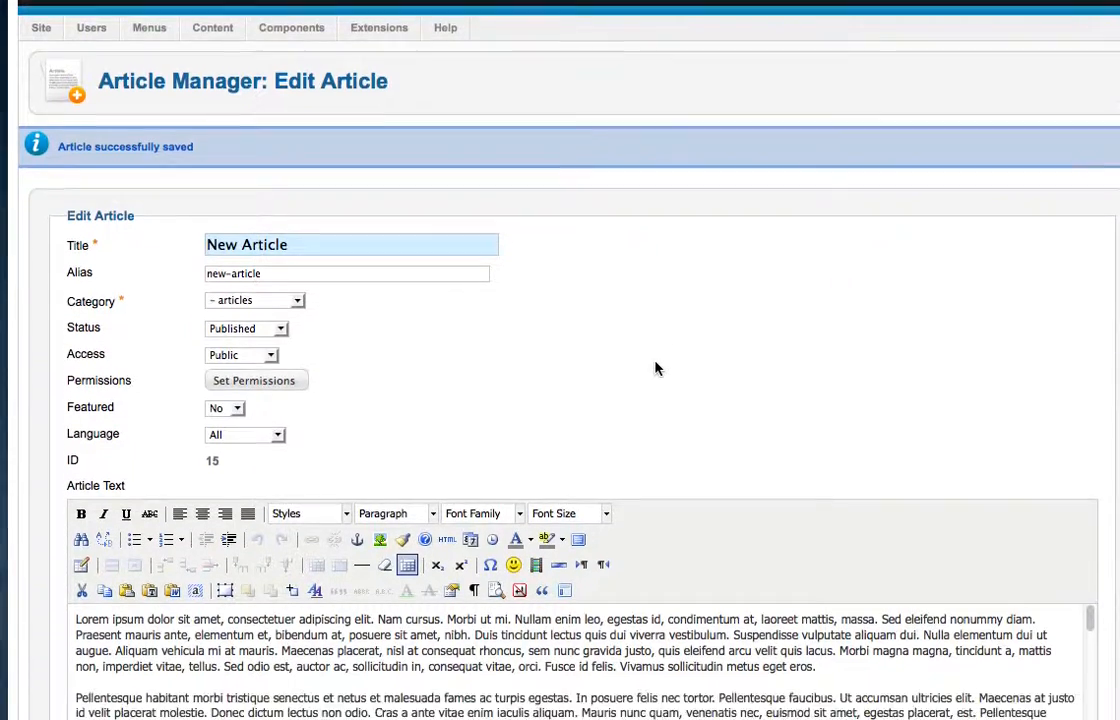
scroll(655, 369, down, 1)
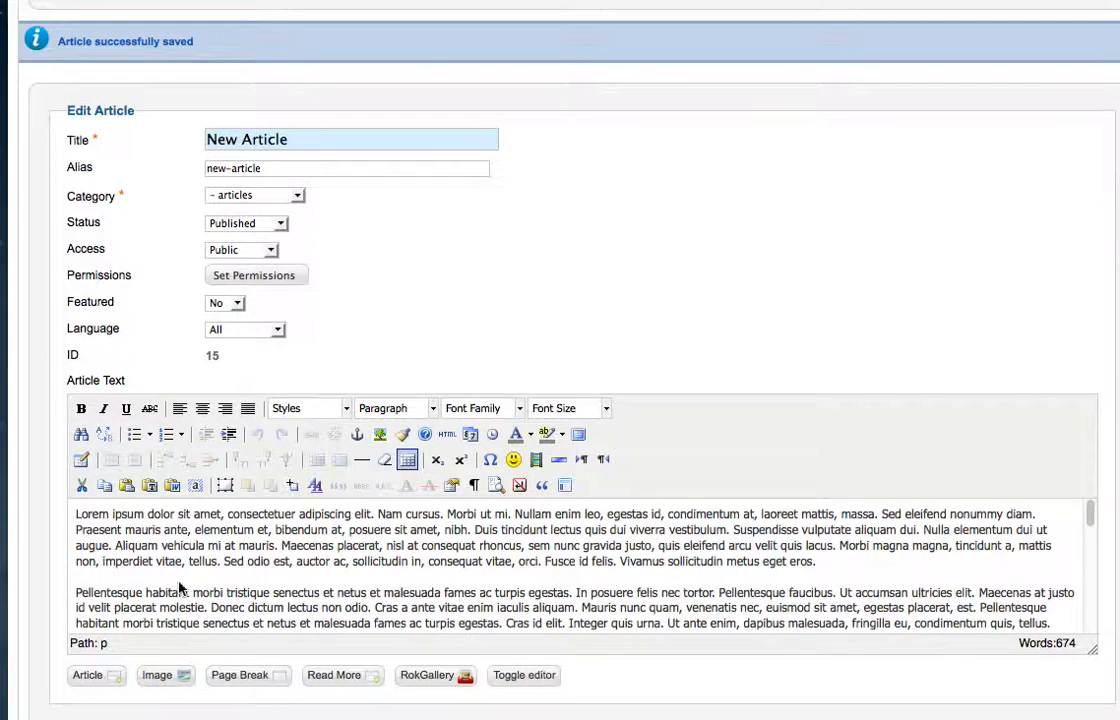
click(829, 562)
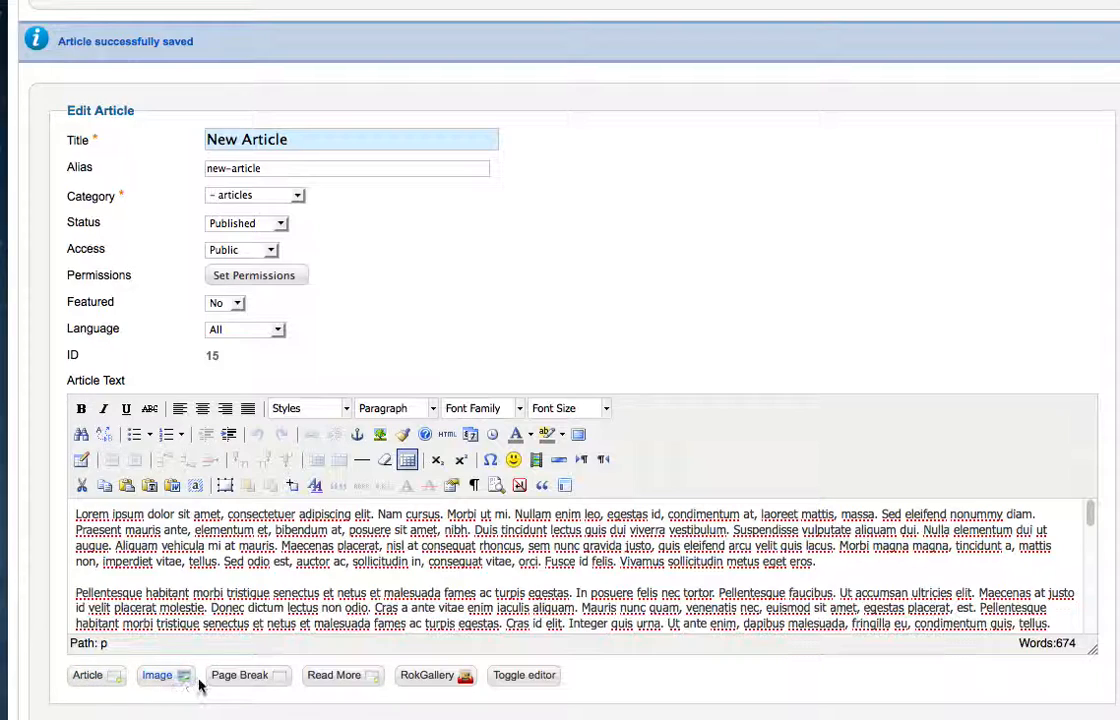
click(335, 676)
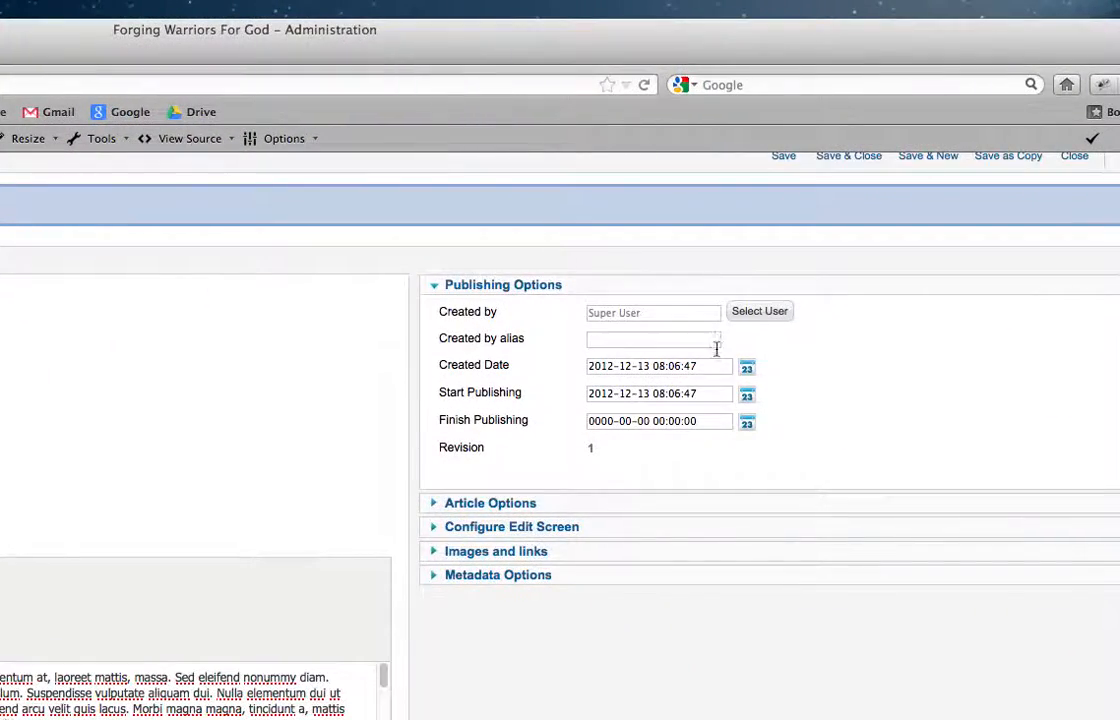
scroll(716, 348, up, 3)
click(785, 288)
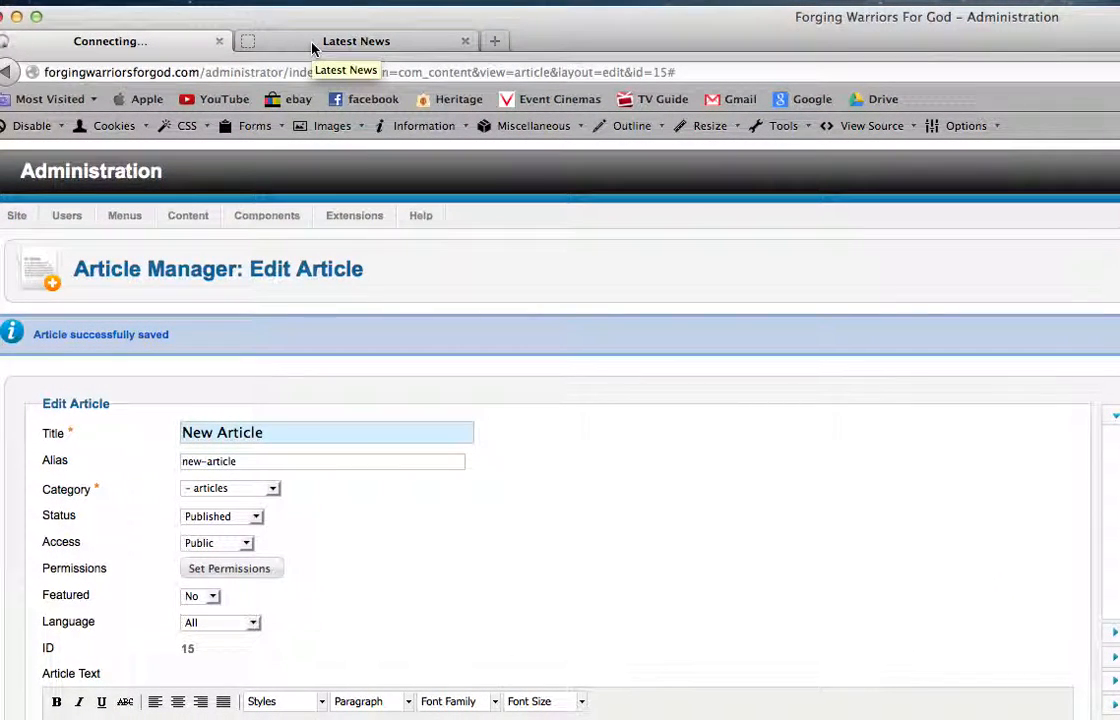
Reload the live Latest News page to check the shortened article, switching briefly to the article editor while it loads
click(312, 45)
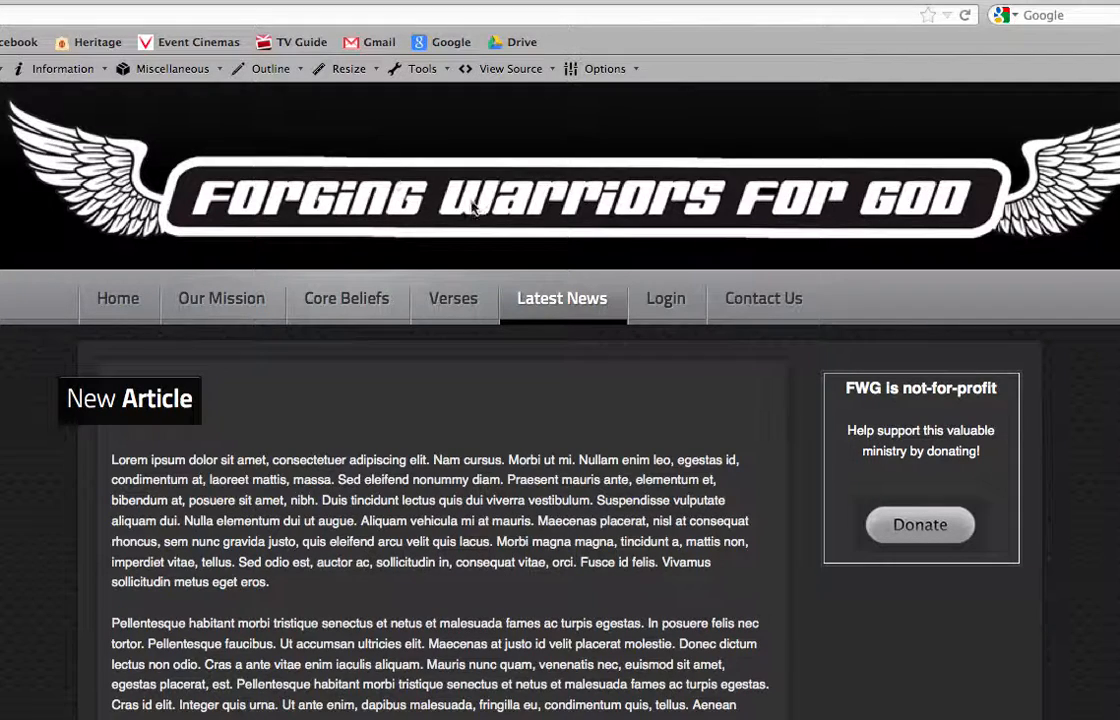
click(965, 16)
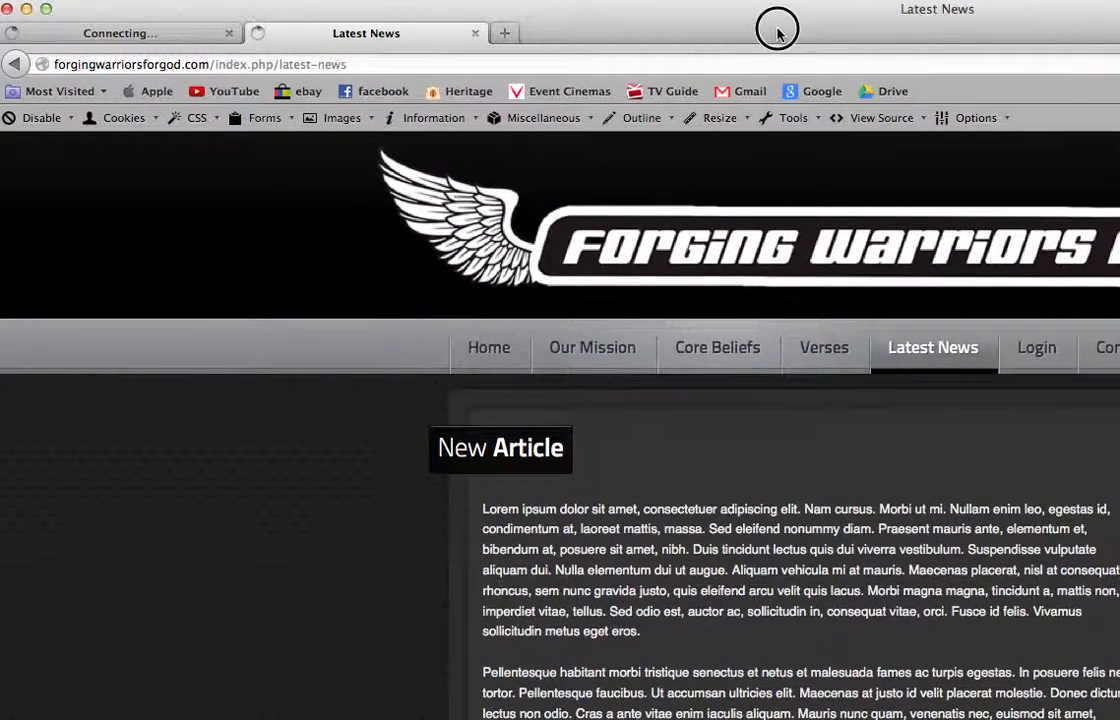
click(104, 36)
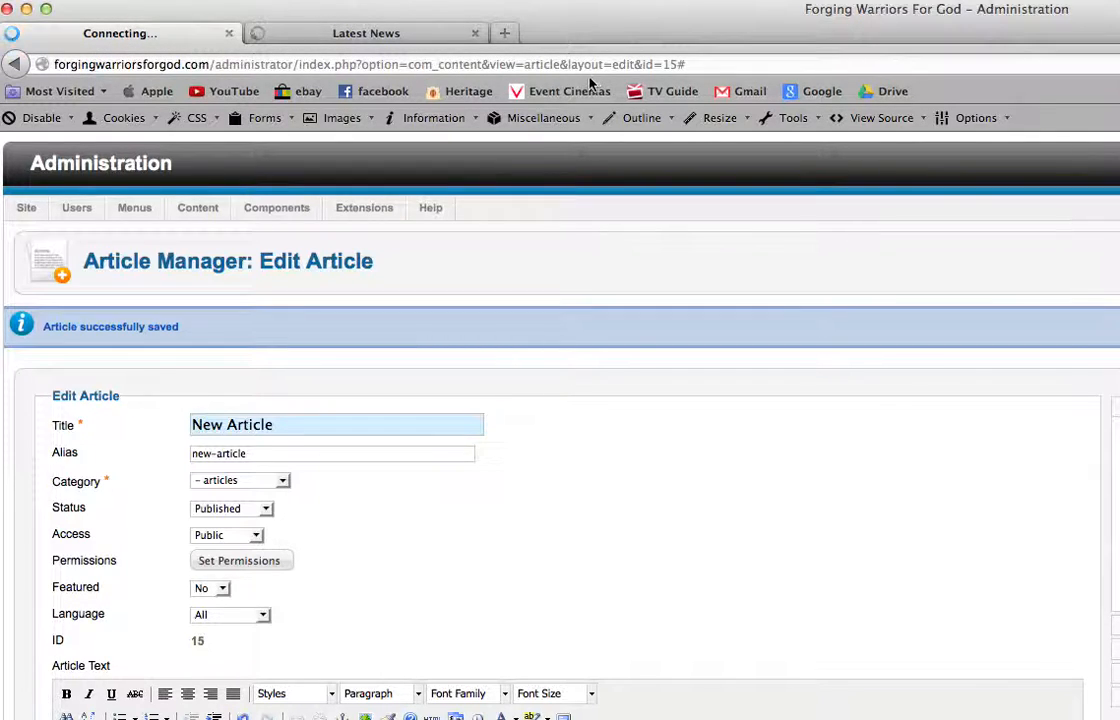
click(275, 30)
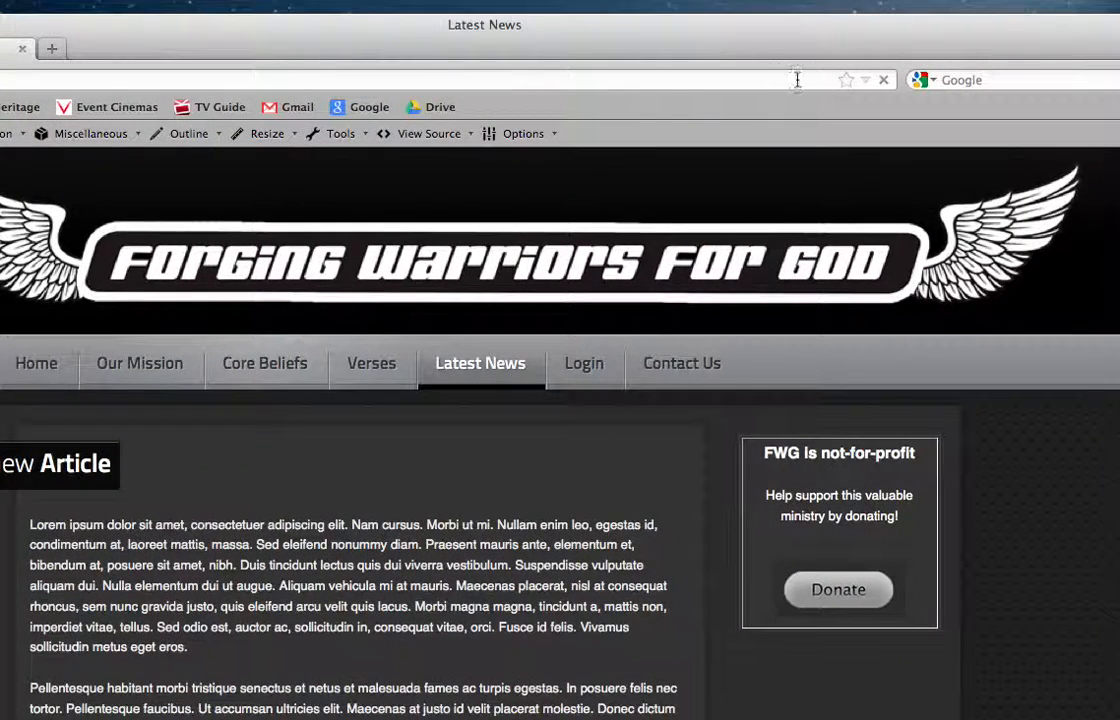
click(884, 80)
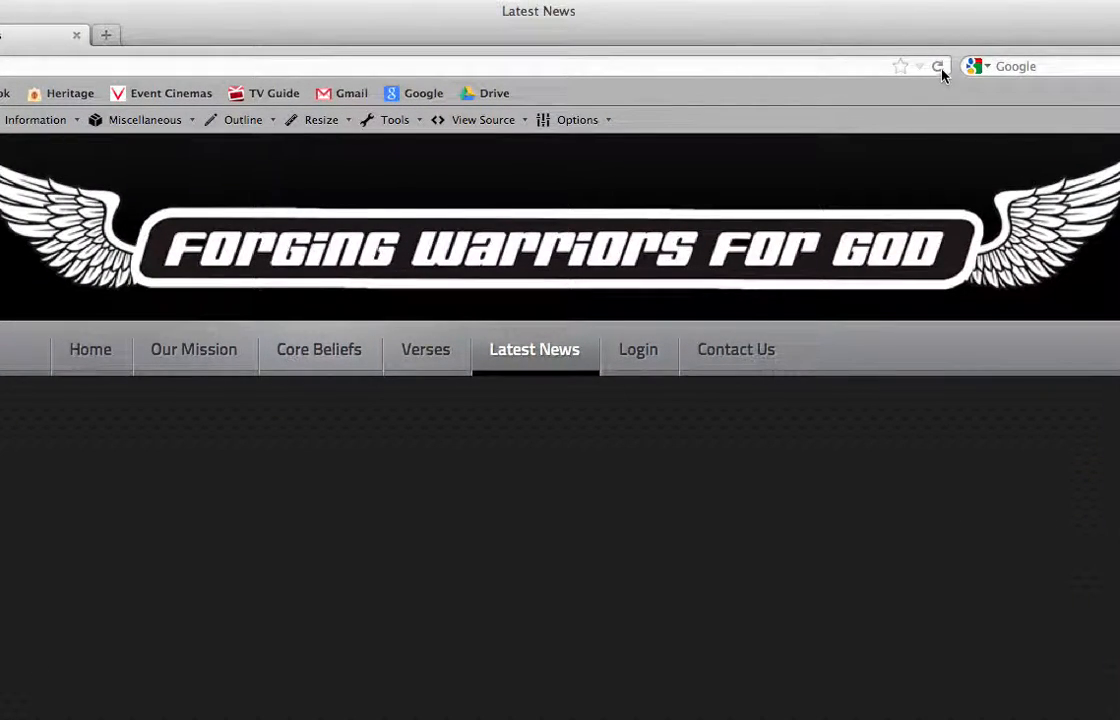
click(938, 68)
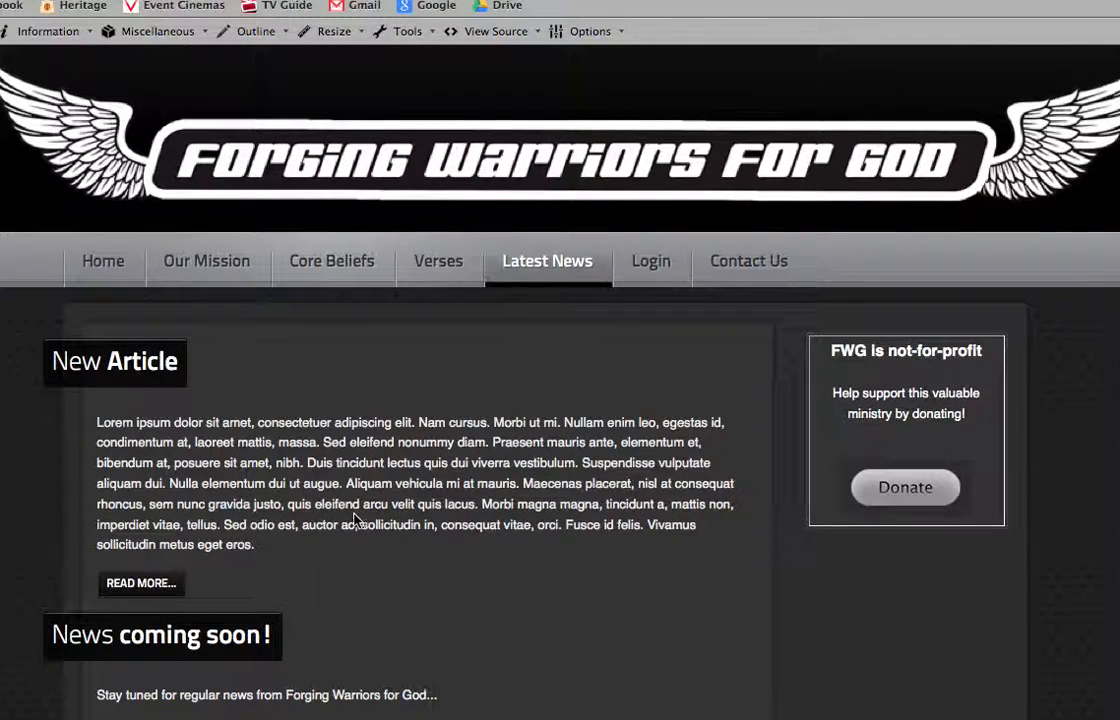
Open the rest of New Article through its Read More link and look through the remaining paragraphs
click(140, 583)
scroll(140, 592, down, 5)
scroll(300, 560, down, 5)
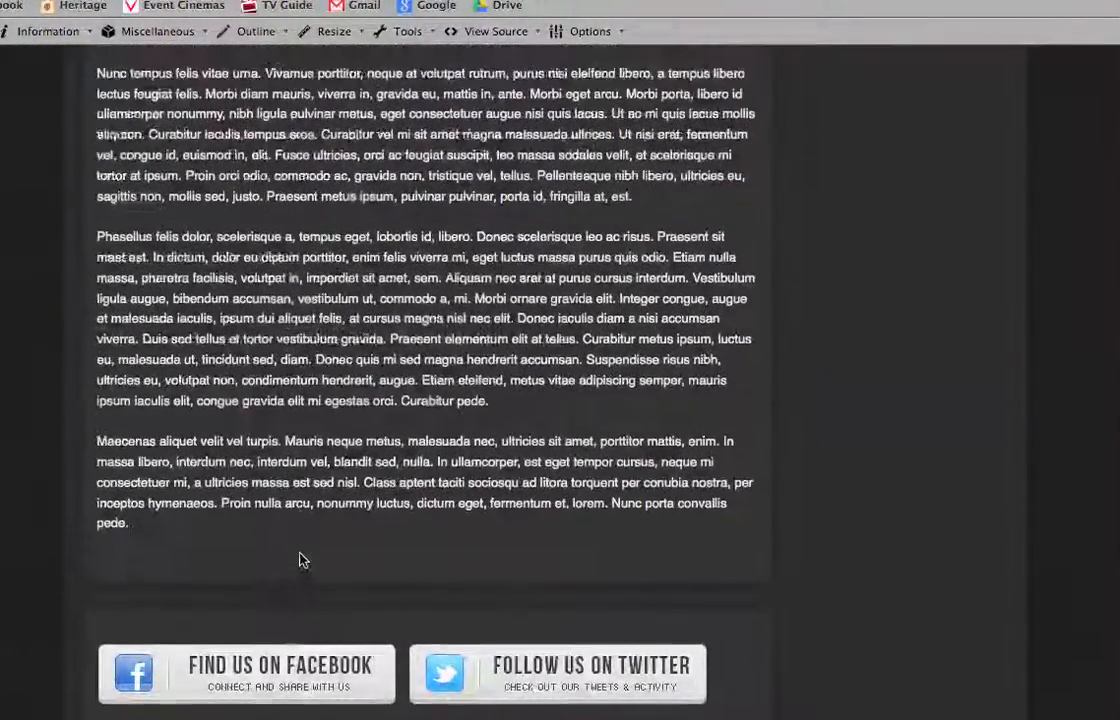
scroll(300, 560, up, 10)
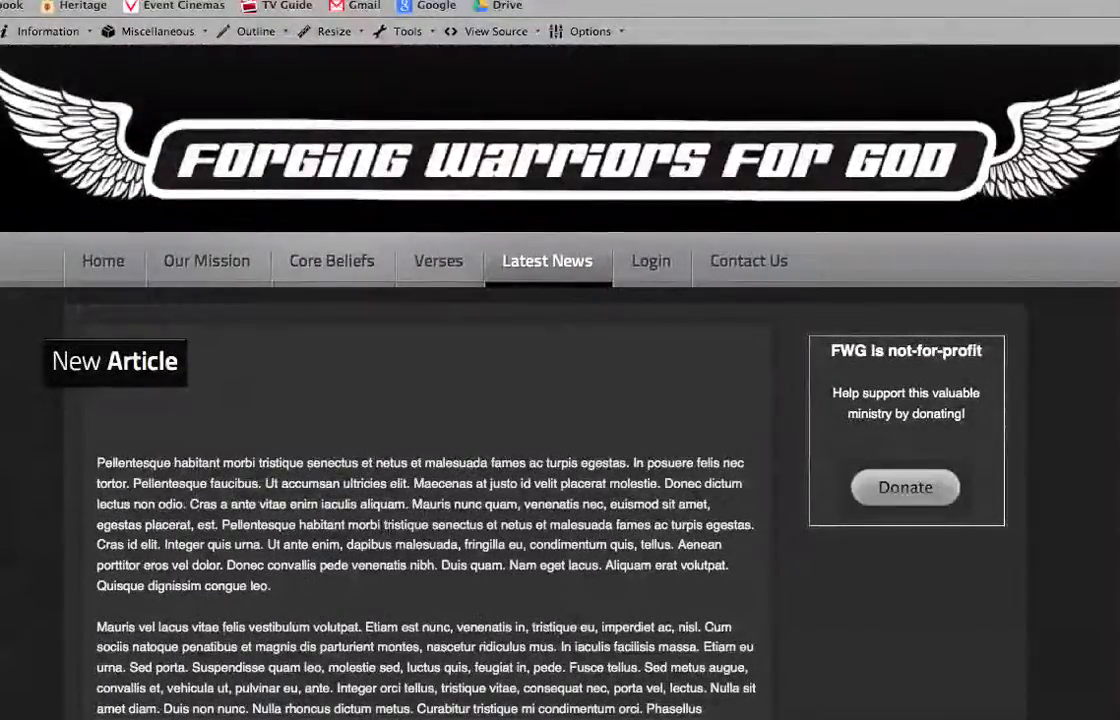